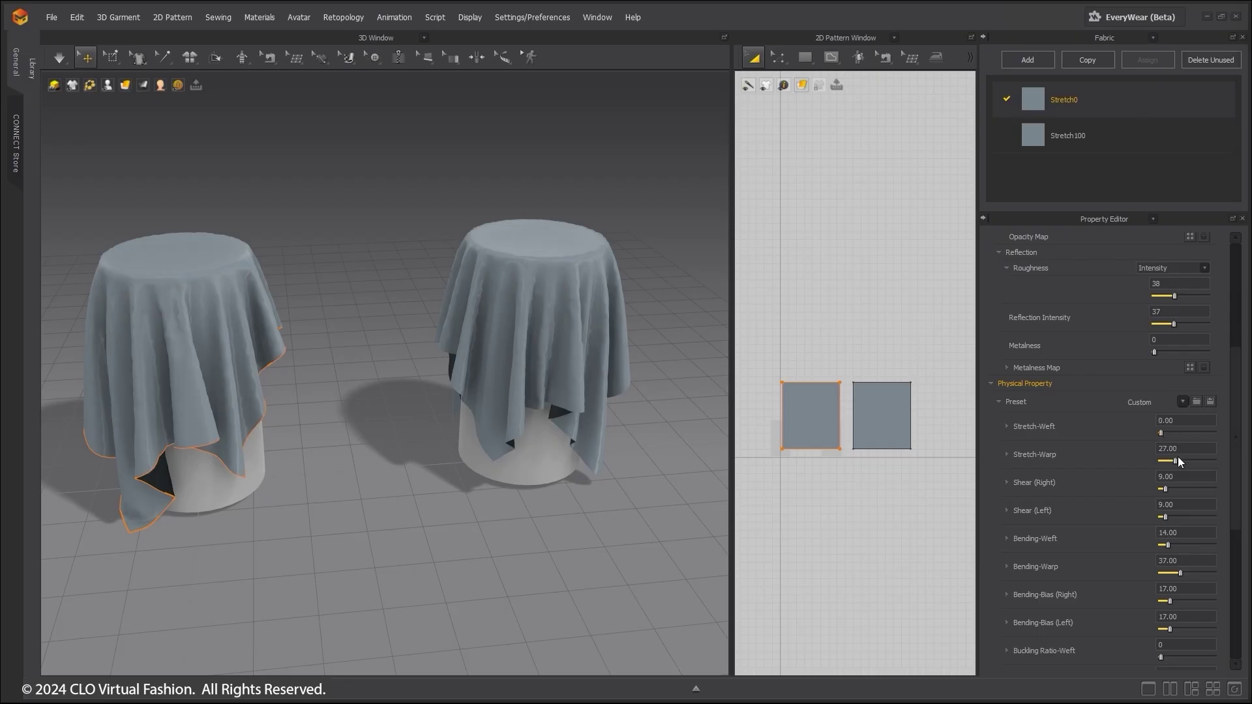
- Set Stretch-Warp of the Stretch0 fabric to 0, and Stretch-Weft and Stretch-Warp of Stretch100 to 100
left_click_drag(1173, 460, 1159, 461)
left_click(1120, 139)
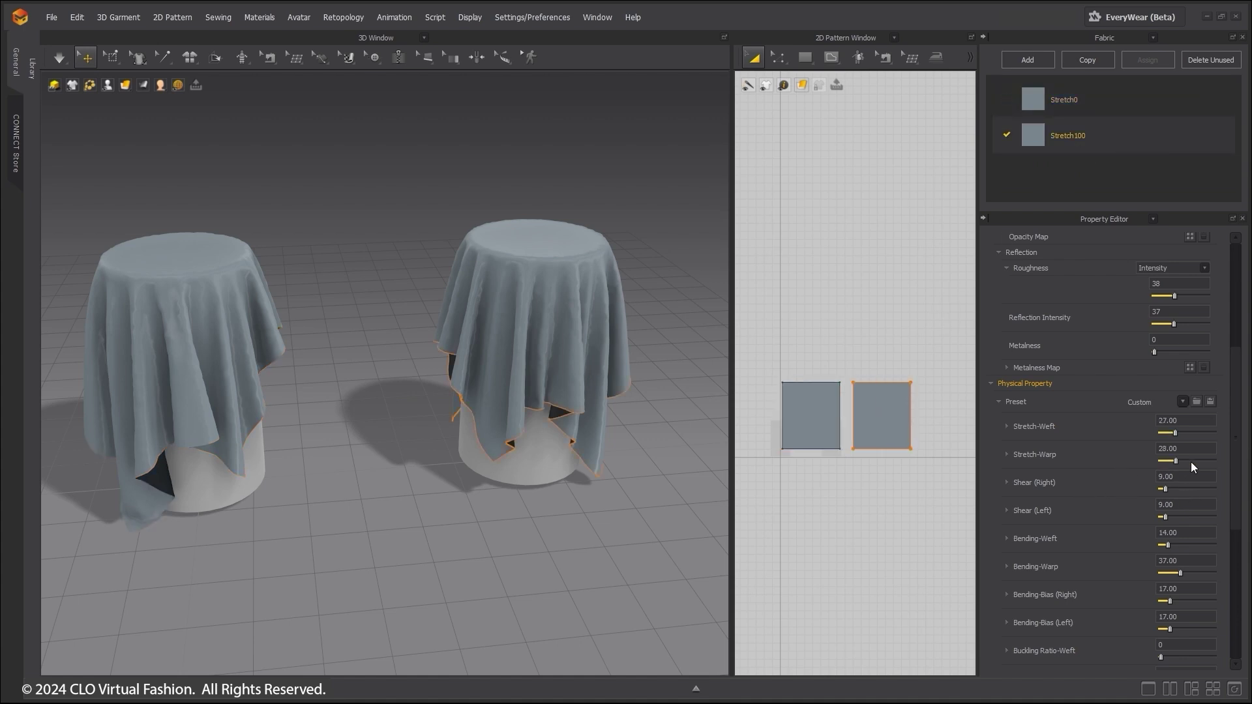
left_click_drag(1176, 433, 1218, 433)
- Simulate the two draped cloths to compare the Stretch0 and Stretch100 fabrics
scroll(491, 432, "up", 2)
scroll(491, 432, "down", 2)
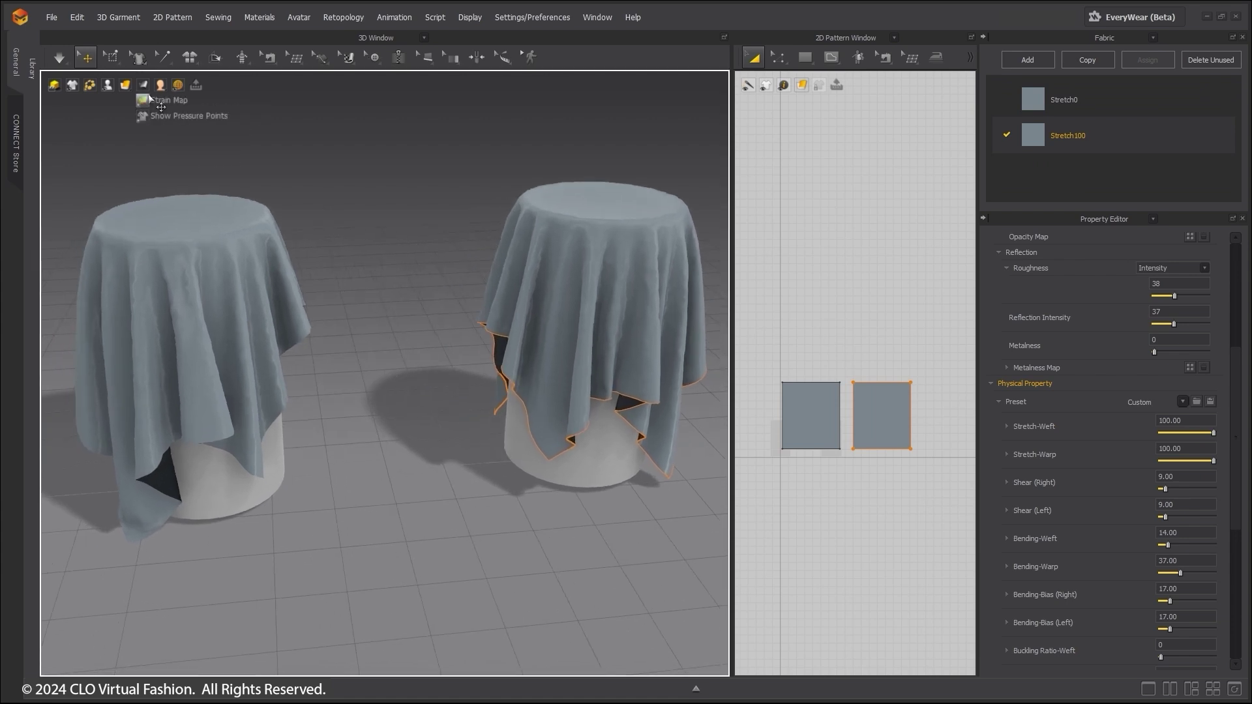
left_click(68, 60)
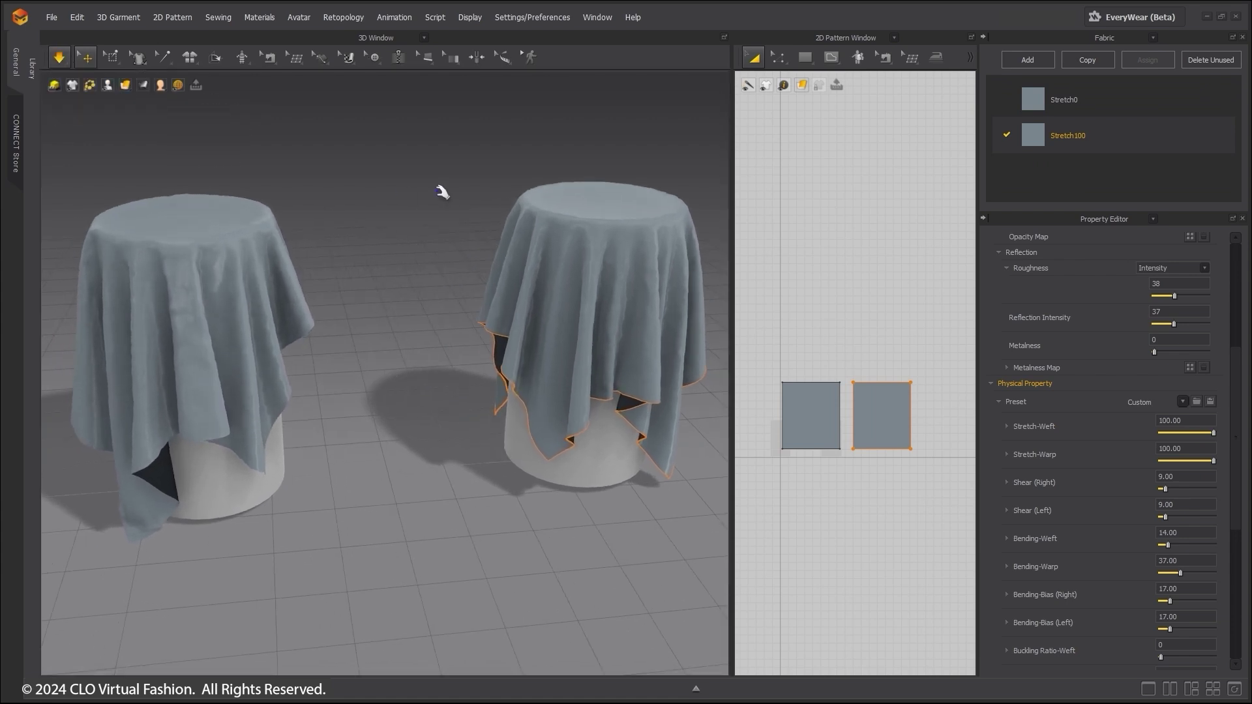
left_click(708, 351)
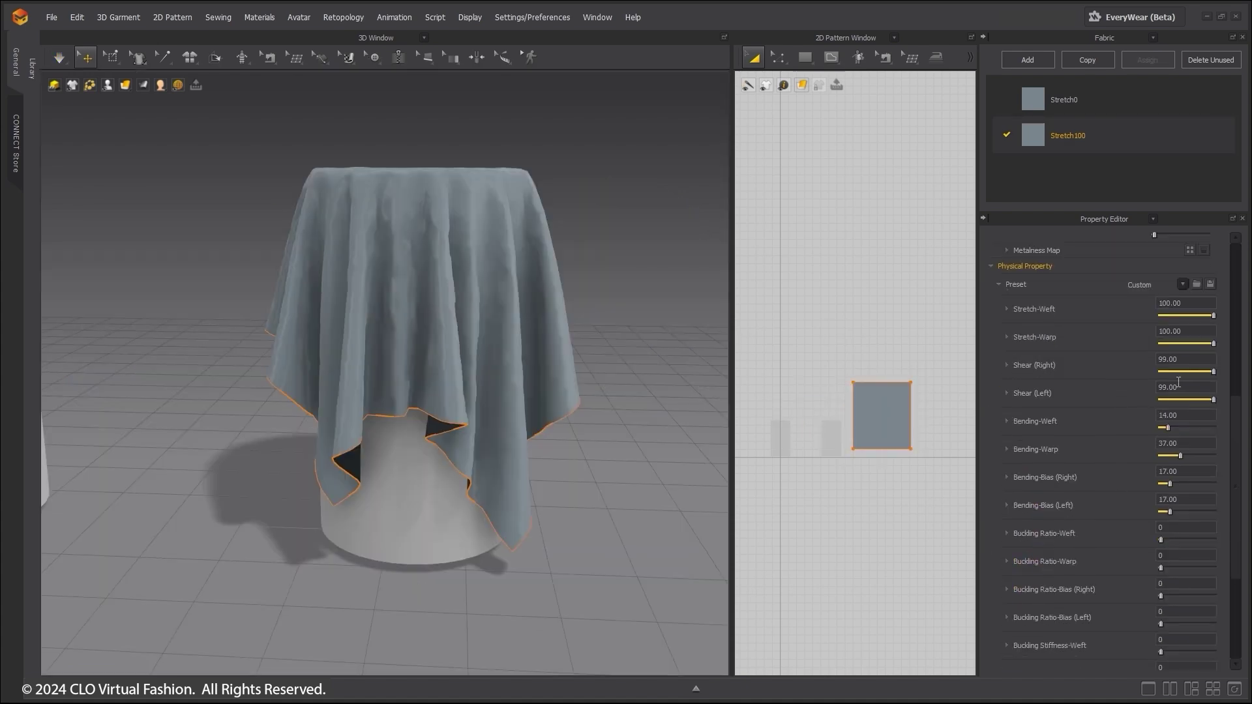
- Set Shear (Right) and Shear (Left) of the Stretch100 fabric to 0 and simulate the drape
left_click(1185, 359)
left_click(1185, 387)
type("0")
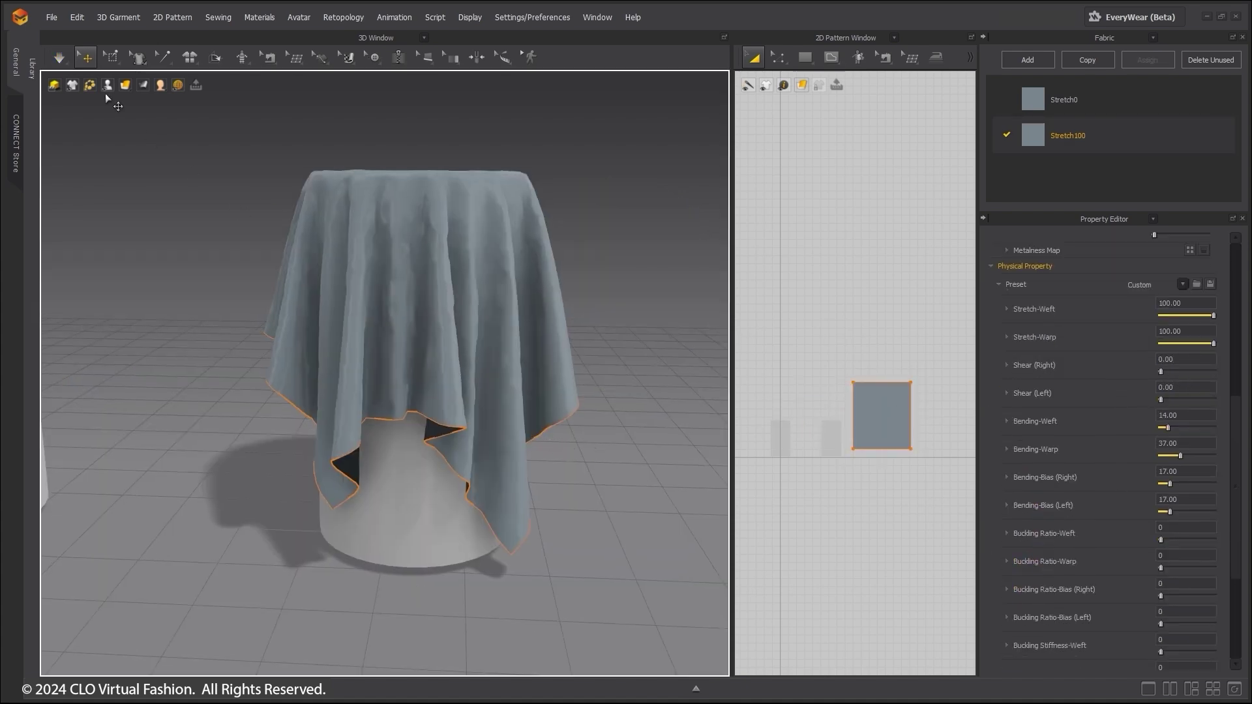
left_click(60, 58)
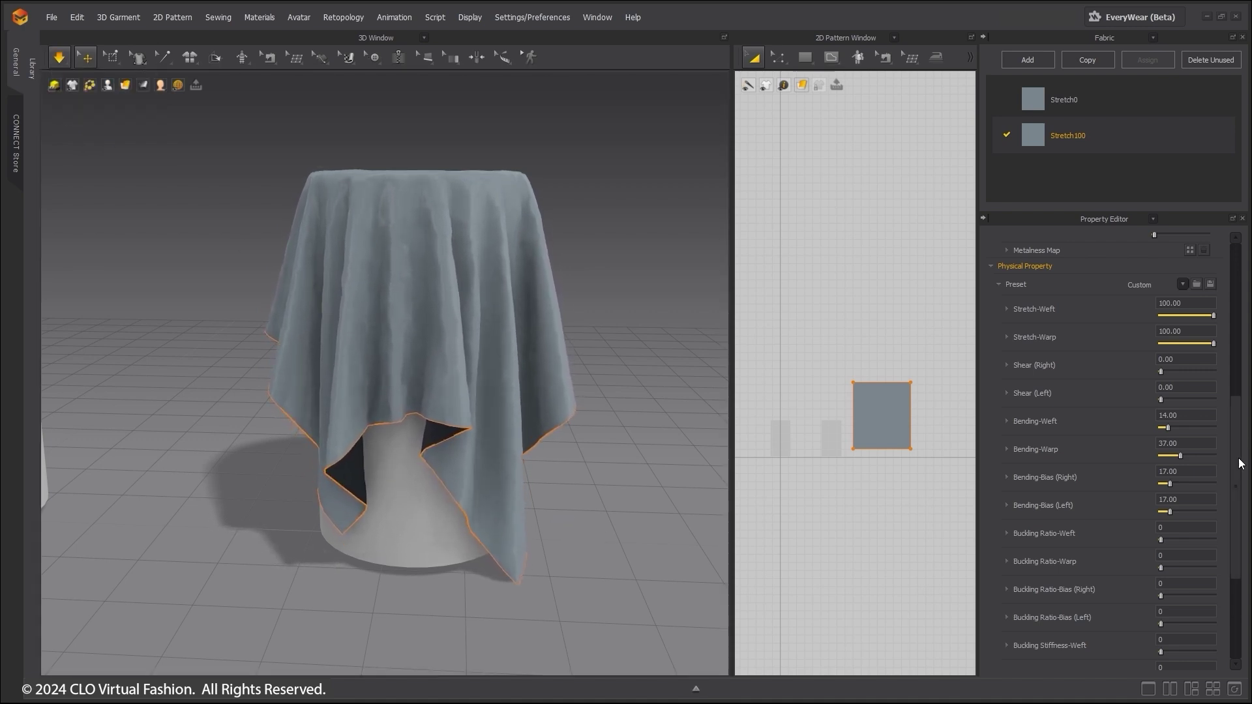
- Set the Weight of the Stretch100 fabric to 100 while the simulation runs
scroll(1199, 594, "down", 3)
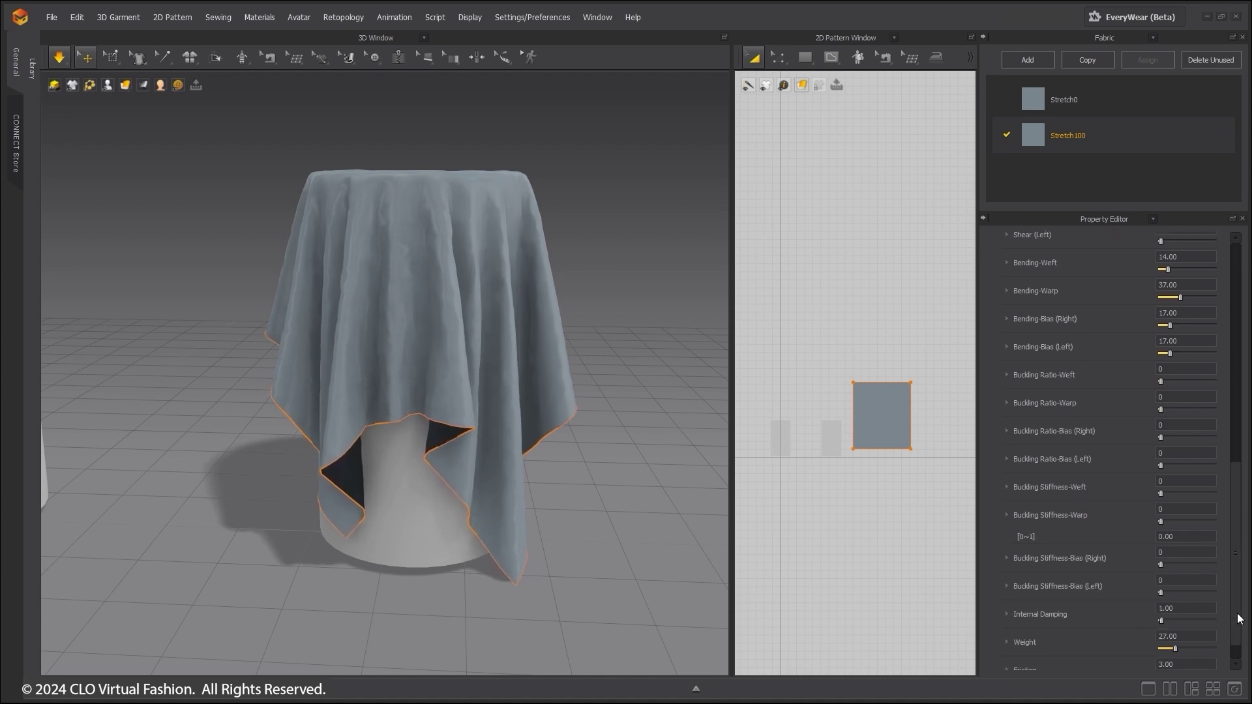
scroll(1238, 617, "down", 1)
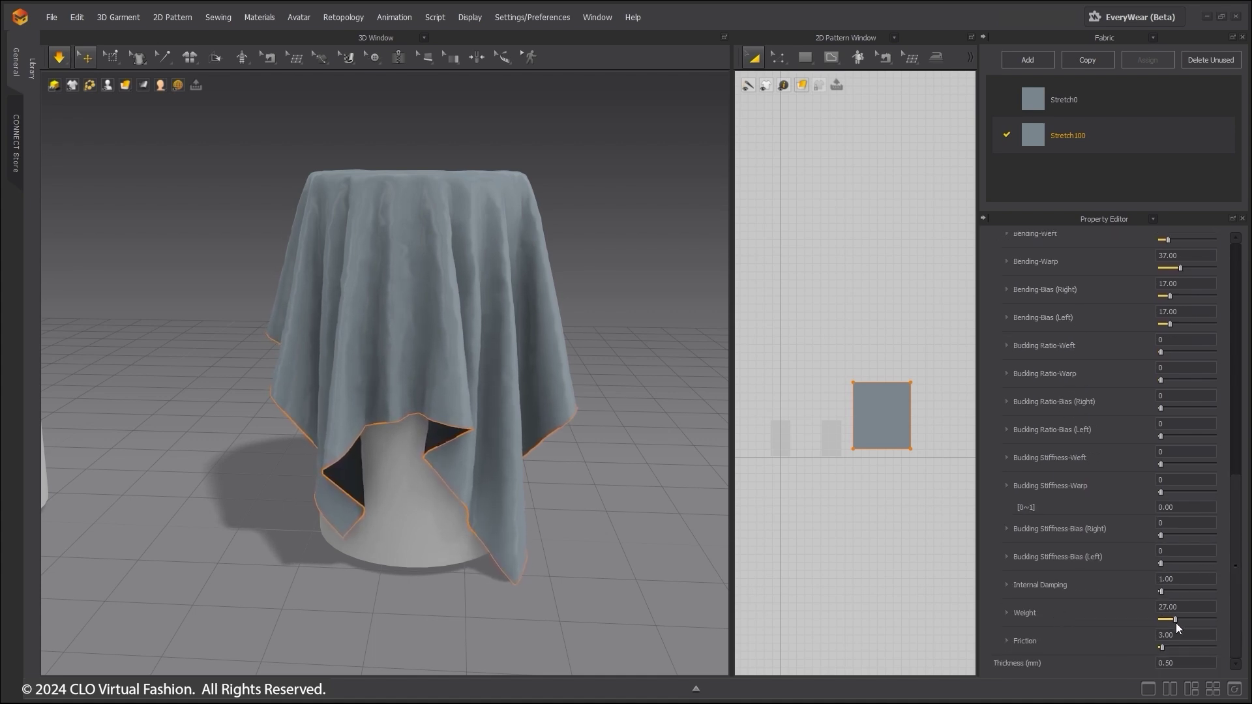
left_click_drag(1193, 618, 1215, 613)
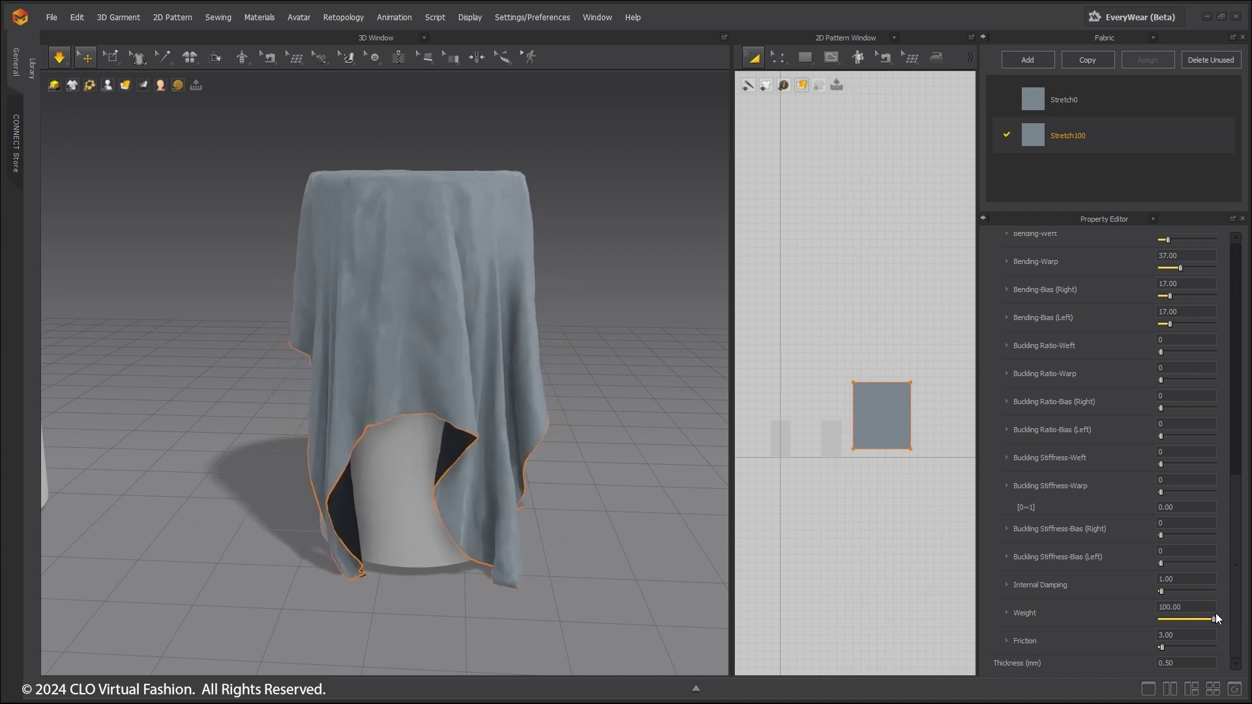
- Increase the Shear values of the Sheer fabric during the simulation
left_click_drag(1238, 519, 1134, 466)
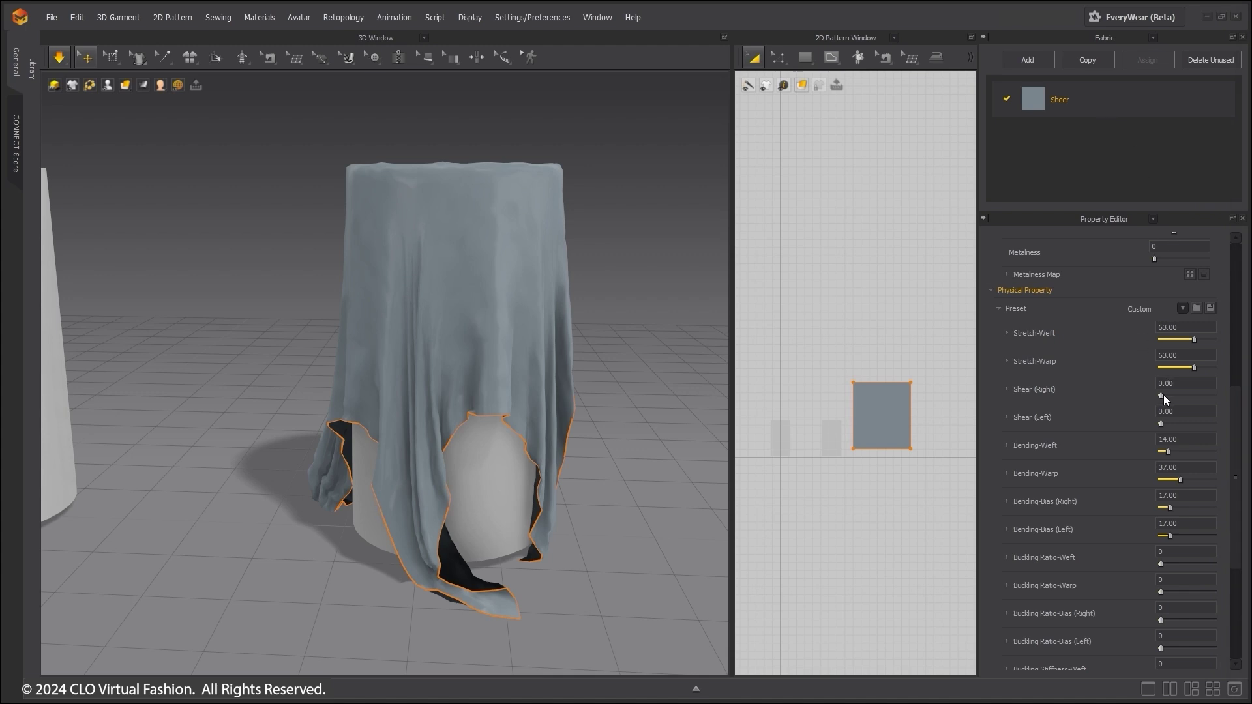
left_click_drag(1165, 395, 1201, 420)
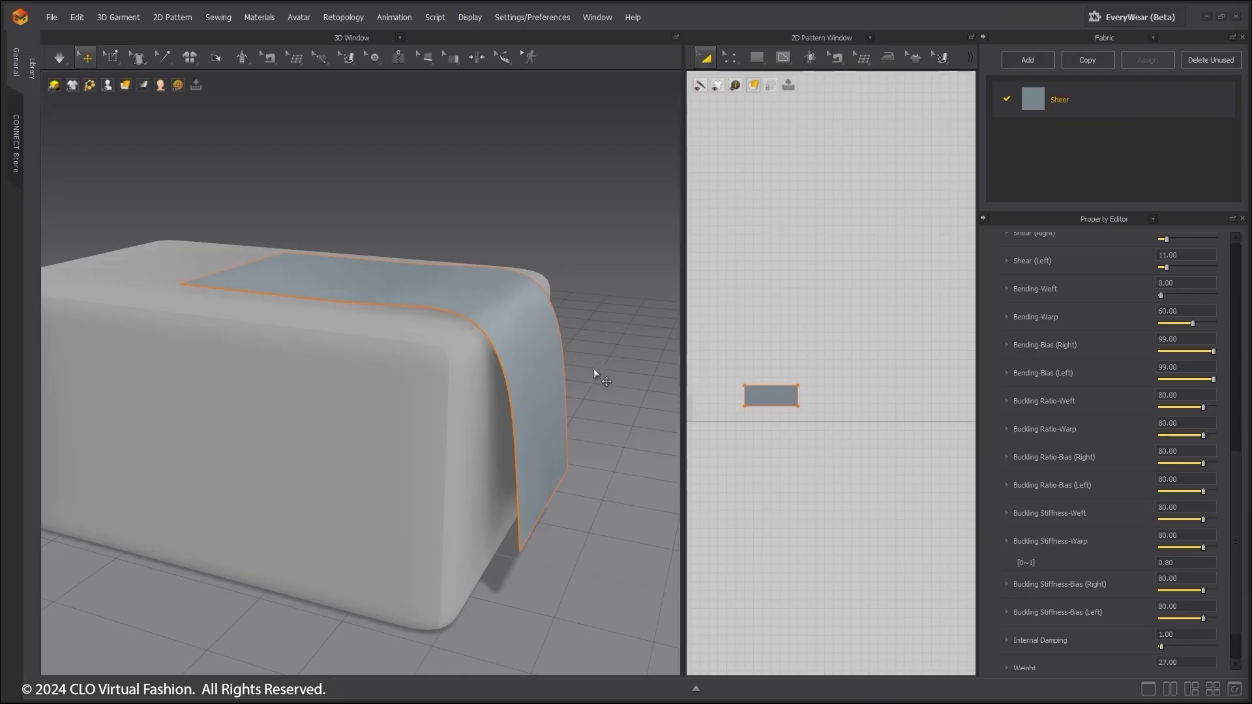
- Simulate the strip over the rounded block with Bending-Warp set to 0 and Bending-Bias reduced
key("space")
mouse_move(513, 333)
right_mouse_down()
mouse_move(546, 322)
mouse_move(522, 335)
right_mouse_up()
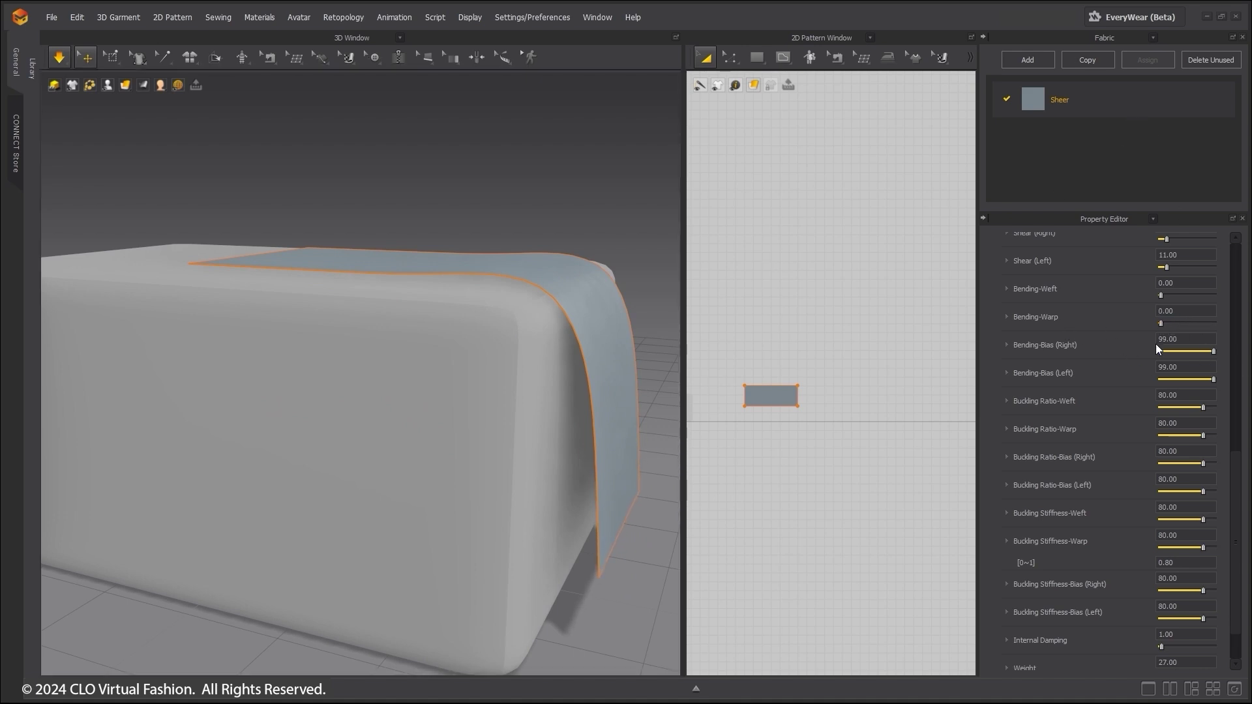
left_click_drag(1212, 353, 1191, 409)
- Pull the strip up and across the block during simulation to fold and bunch it, and reselect the Sheer fabric
right_click_drag(603, 430, 483, 475)
left_click_drag(520, 341, 512, 272)
right_click_drag(486, 320, 416, 313)
left_click_drag(430, 277, 584, 262)
left_click_drag(629, 306, 509, 291)
right_click_drag(532, 294, 463, 335)
left_click_drag(481, 300, 638, 185)
right_click_drag(566, 283, 727, 294)
right_click_drag(409, 425, 485, 400)
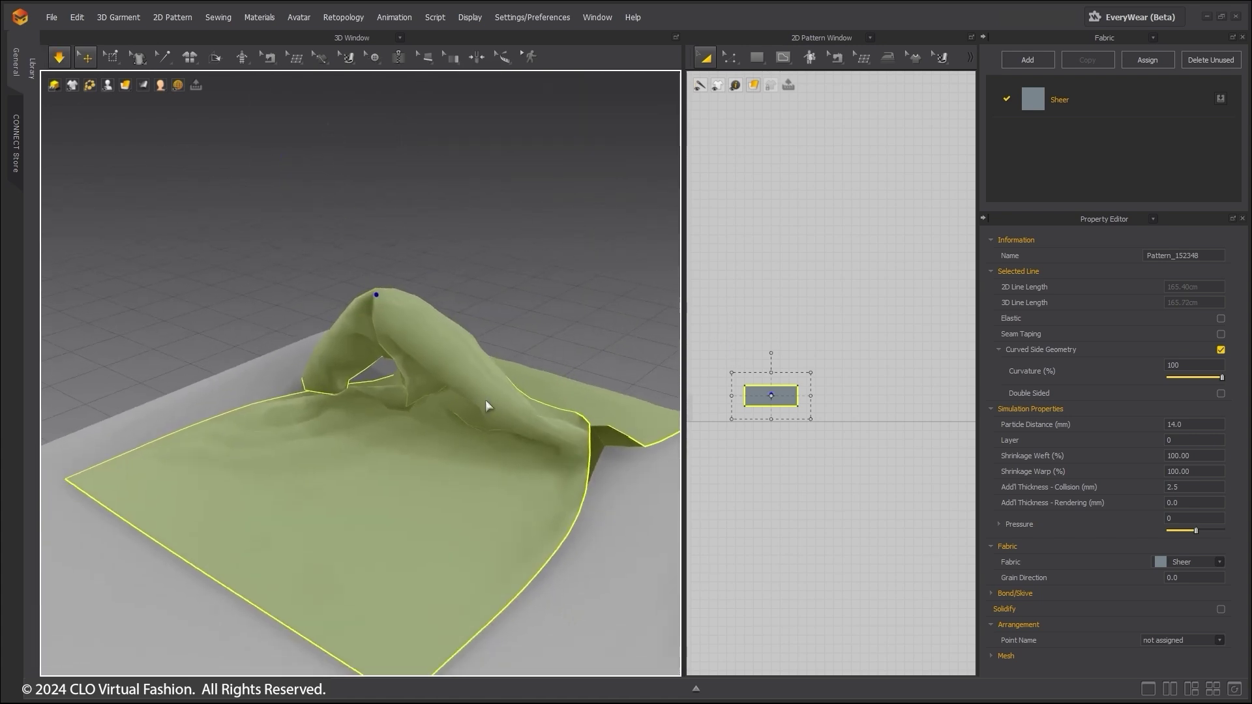
left_click(1144, 101)
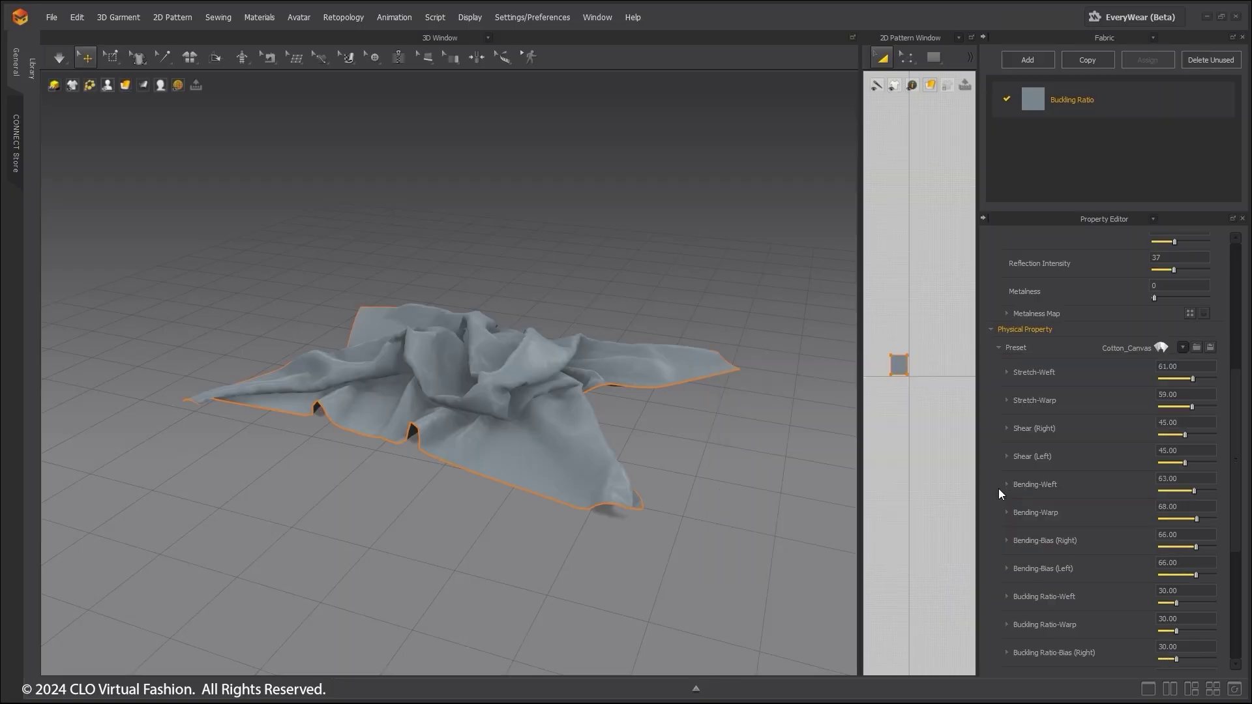
- Apply the Silk_Duchess_Satin preset to the crumpled cloth on the floor and simulate it
right_click_drag(693, 418, 716, 418)
left_click(57, 56)
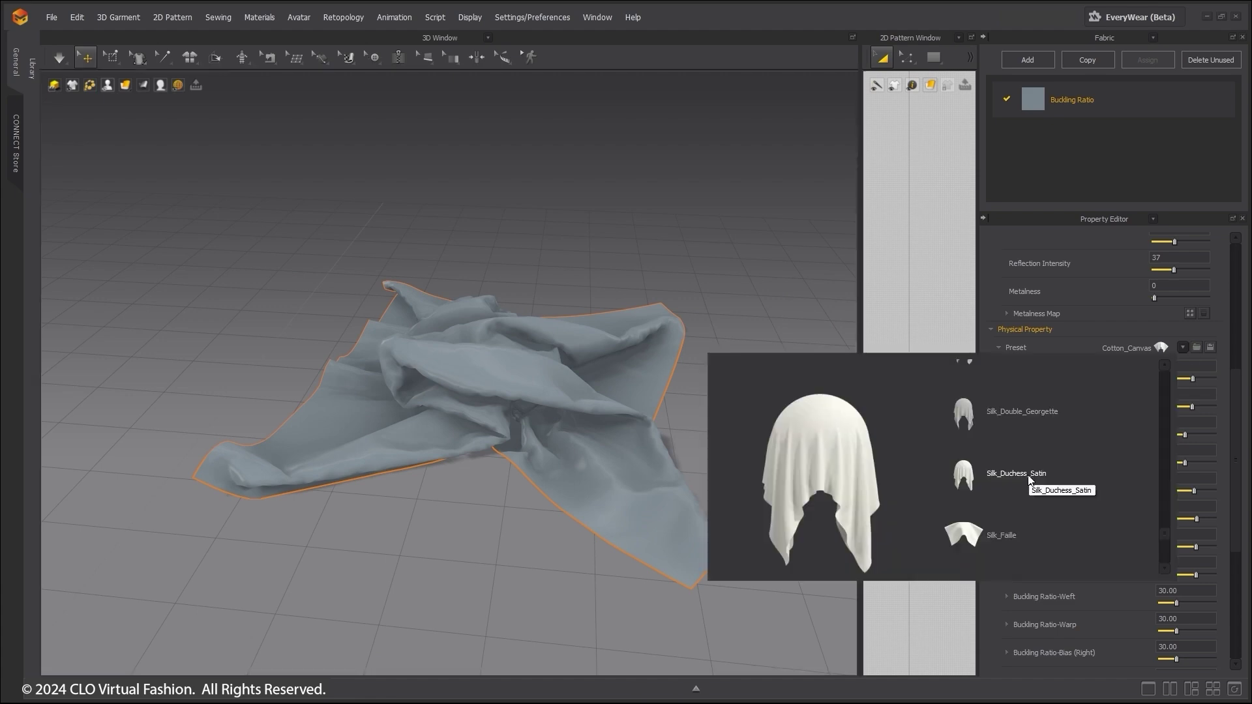
left_click(1028, 475)
left_click(58, 56)
right_click_drag(313, 464, 330, 441)
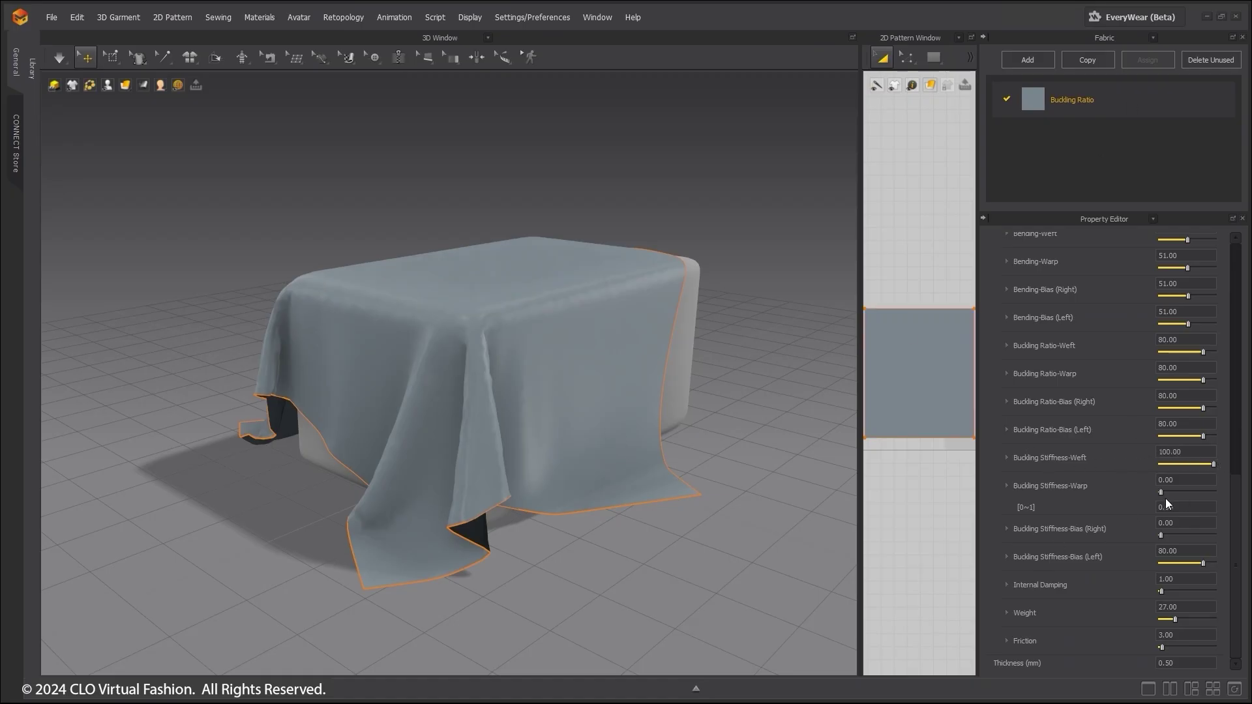
- Set Buckling Stiffness-Weft to 0 for the cloth draped over the block and simulate it
left_click_drag(1161, 493, 1135, 471)
key("space")
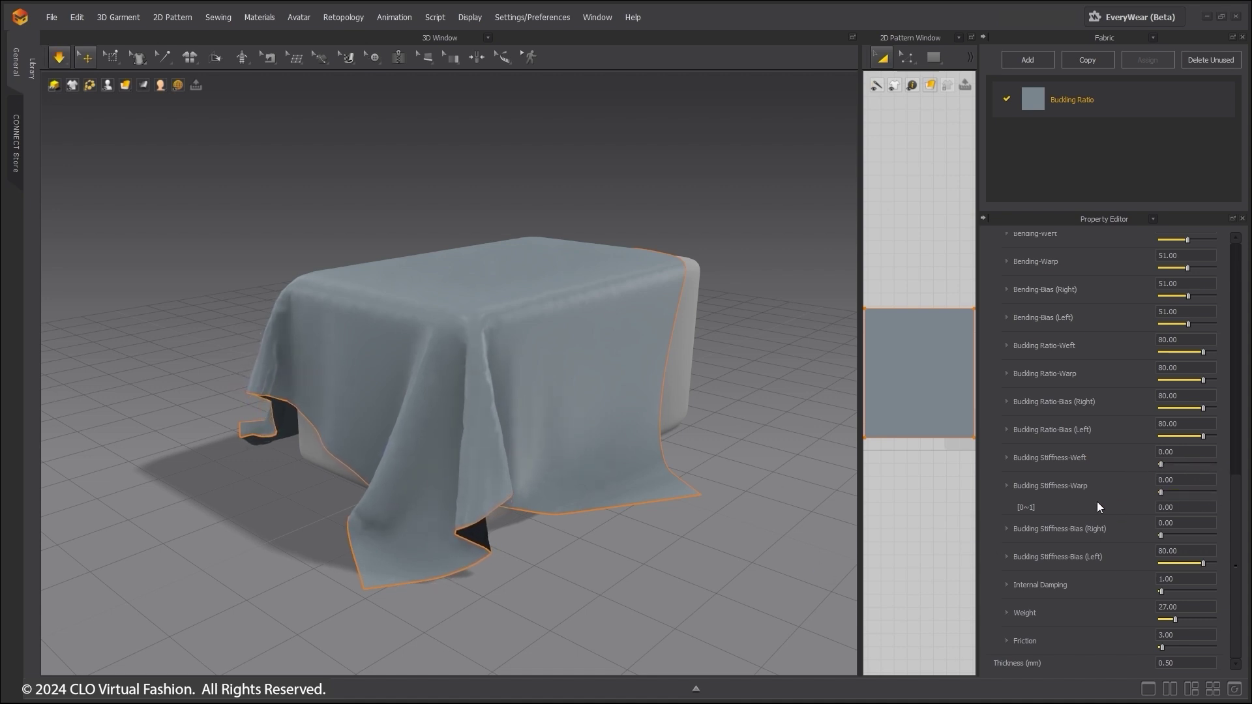
- Apply the Trim_Full_Grain_Leather preset to the draped cloth and review its physical property values
scroll(1223, 502, "up", 5)
left_click(1184, 347)
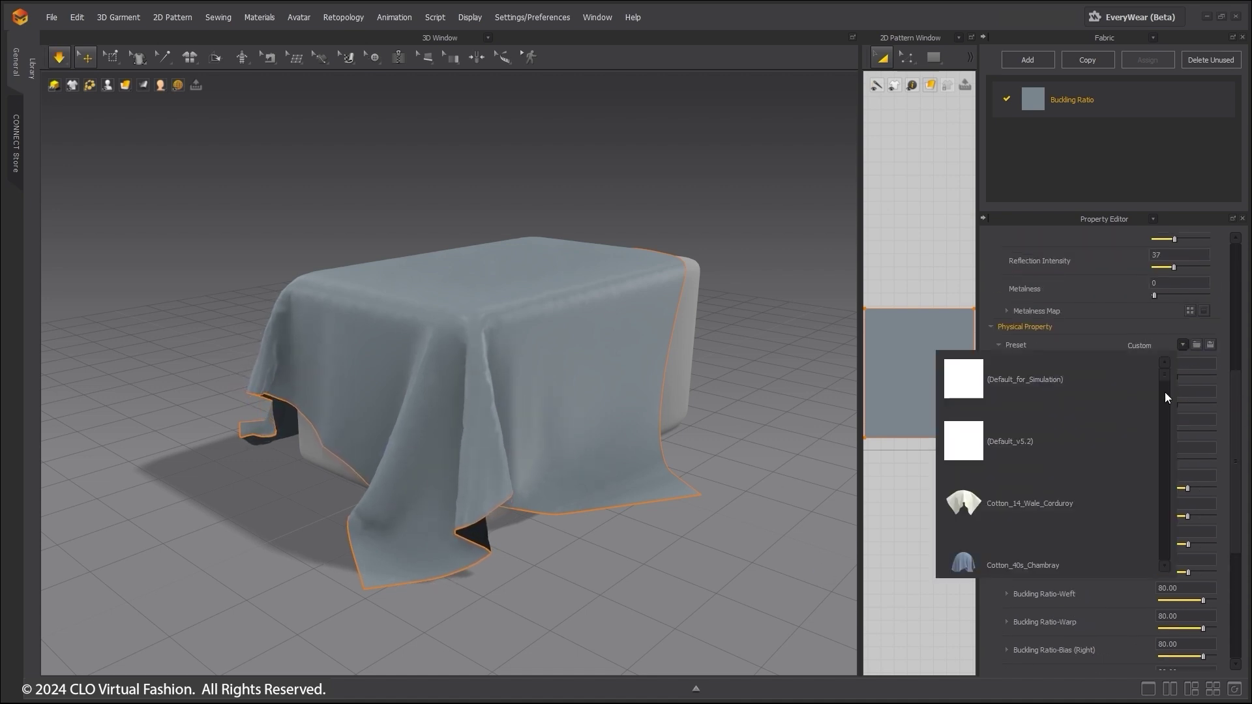
scroll(1159, 536, "down", 15)
left_click(1096, 425)
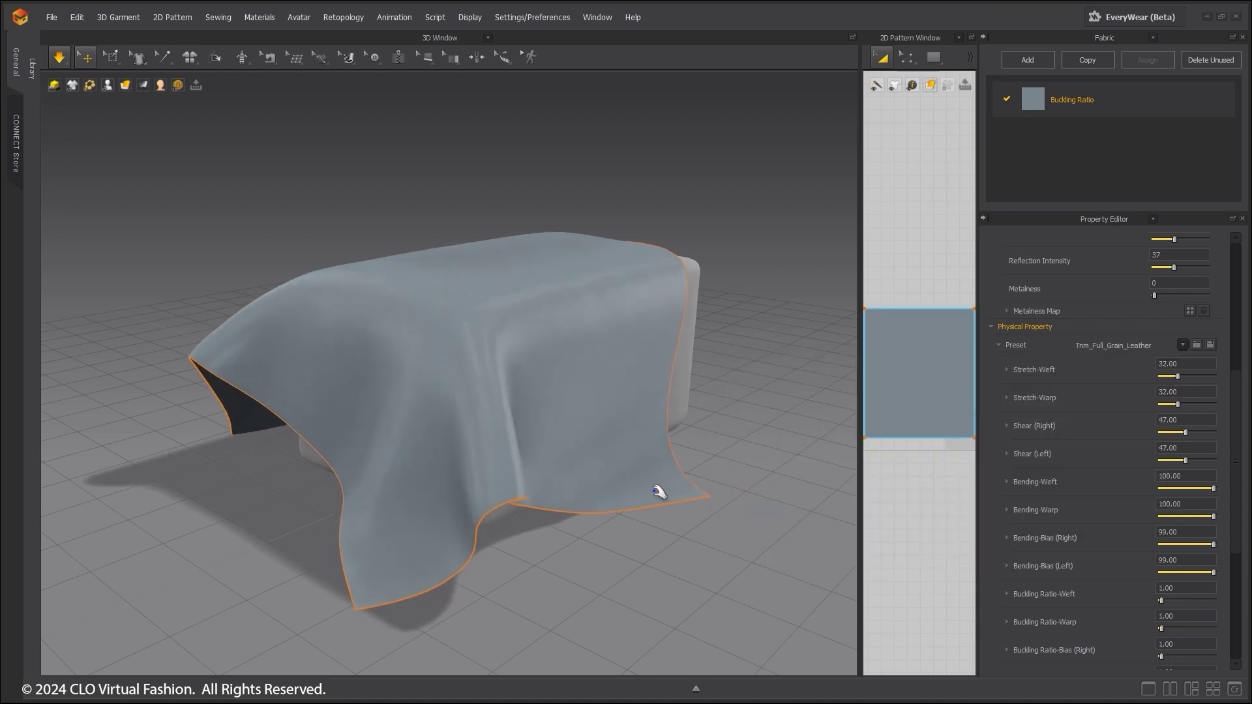
scroll(1053, 549, "down", 4)
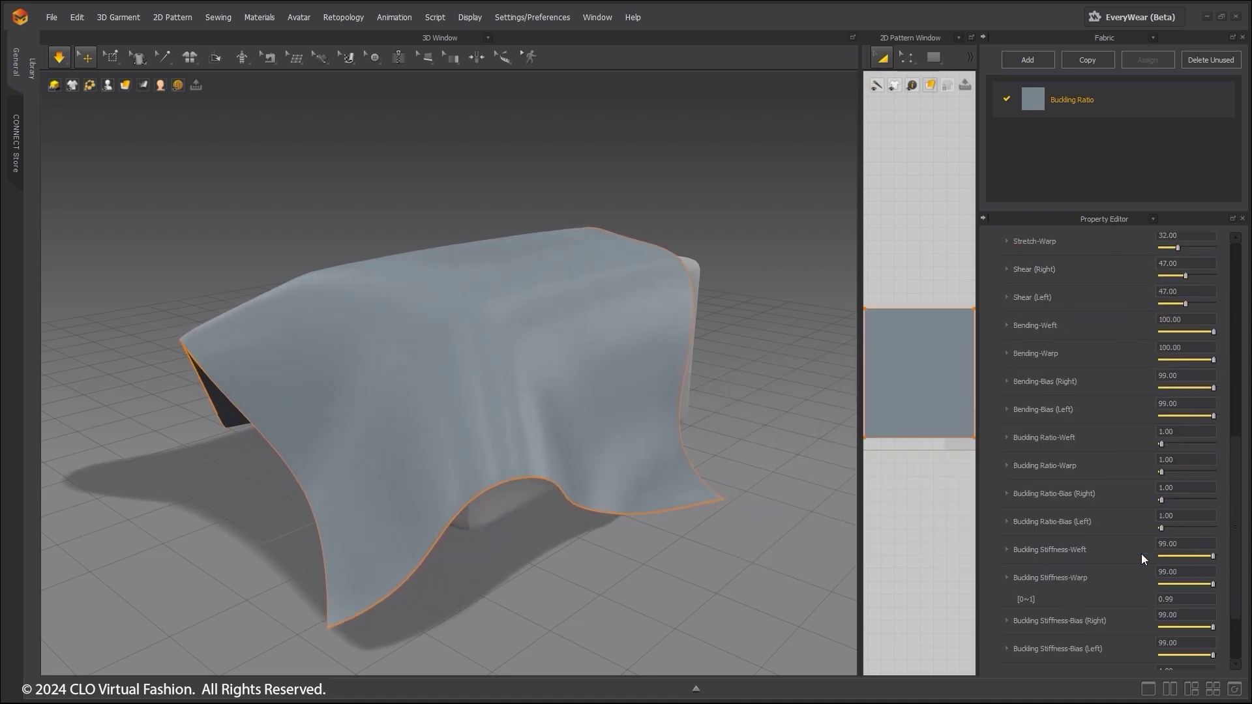
- Apply the Silk_Duchess_Satin preset to the leather-like cloth on the block
scroll(1247, 380, "up", 4)
left_click_drag(1247, 381, 1246, 352)
left_click(1184, 418)
left_click_drag(1166, 388, 1165, 371)
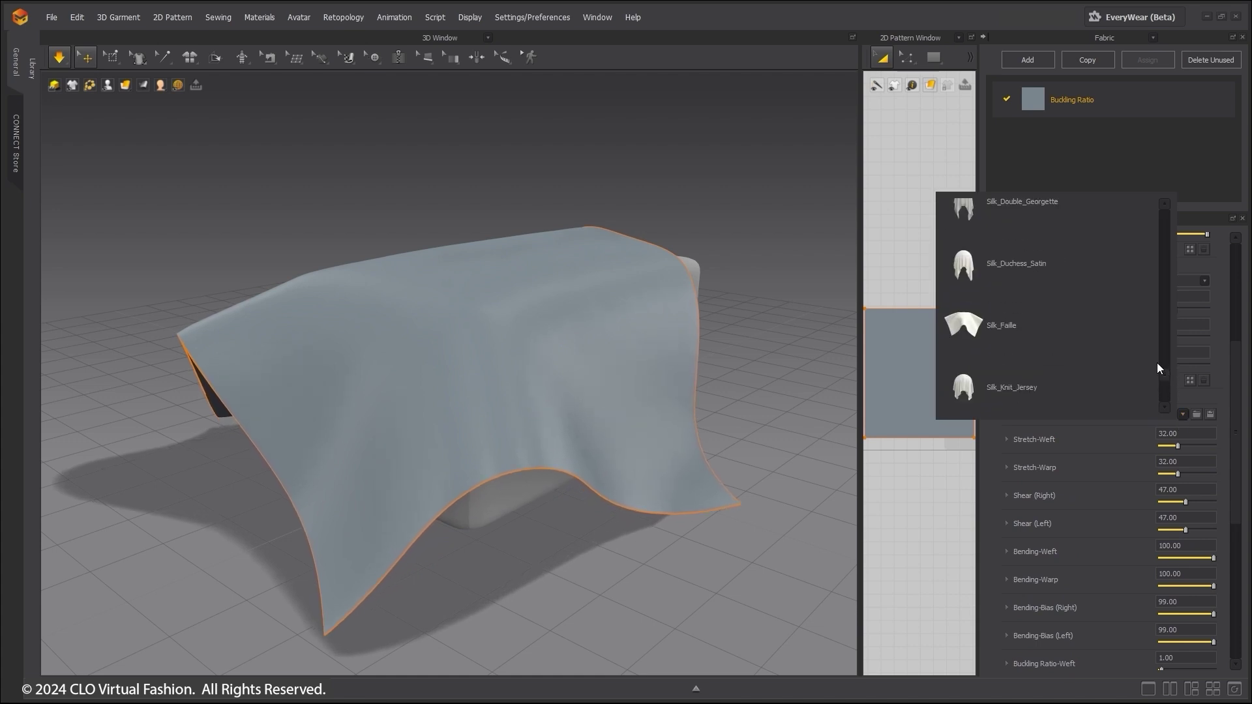
left_click(1025, 265)
scroll(1231, 510, "up", 3)
scroll(1232, 510, "down", 5)
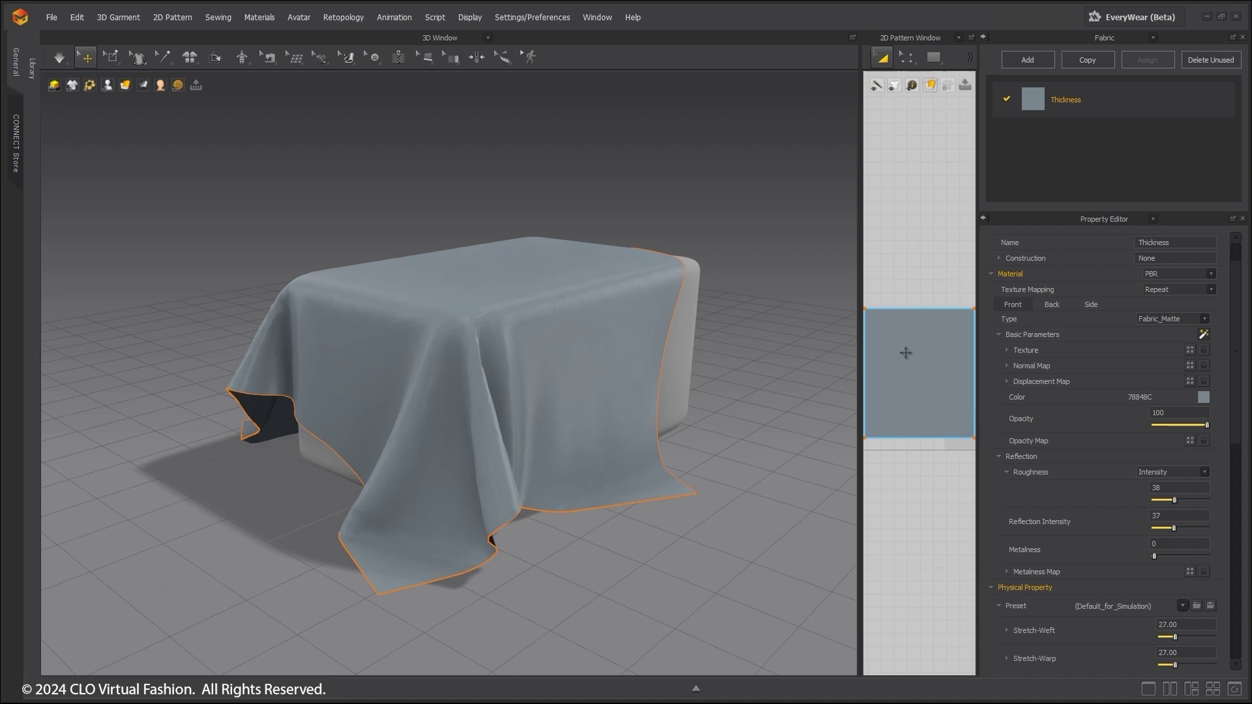
- Simulate the cloth pattern over the block and set its Add'l Thickness - Collision to 15 mm
left_click(905, 354)
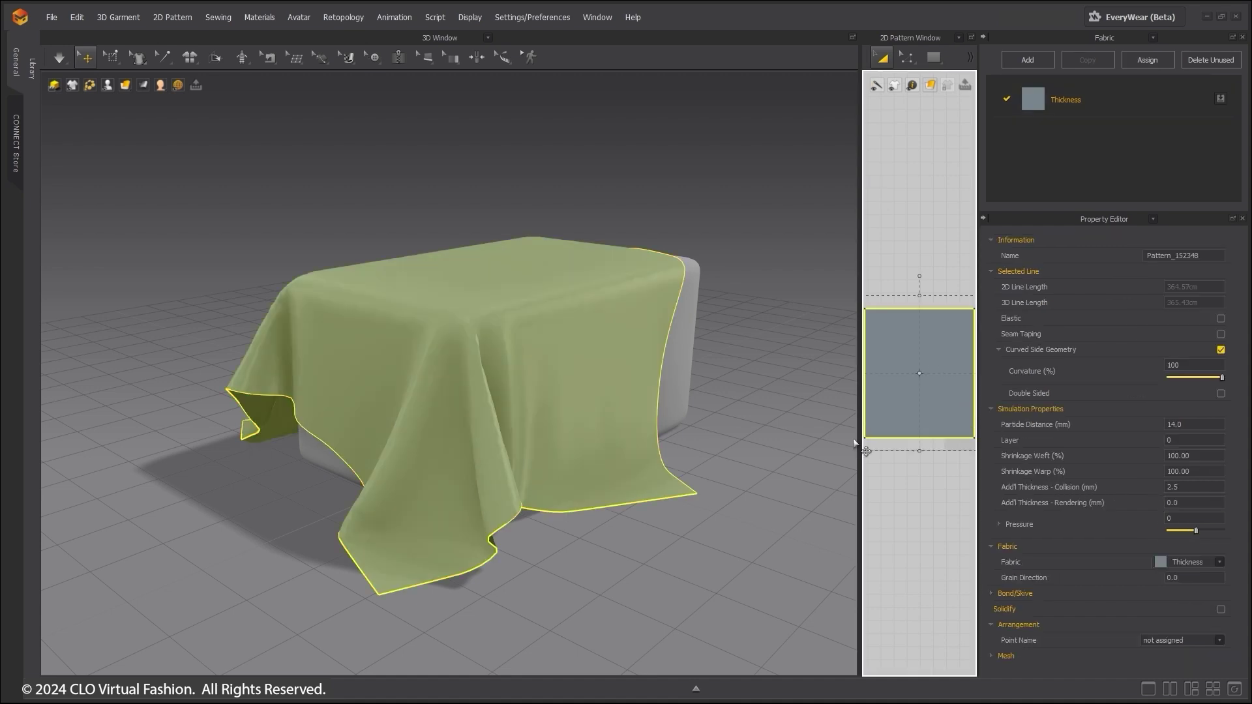
key("space")
left_click(60, 57)
scroll(699, 419, "up", 2)
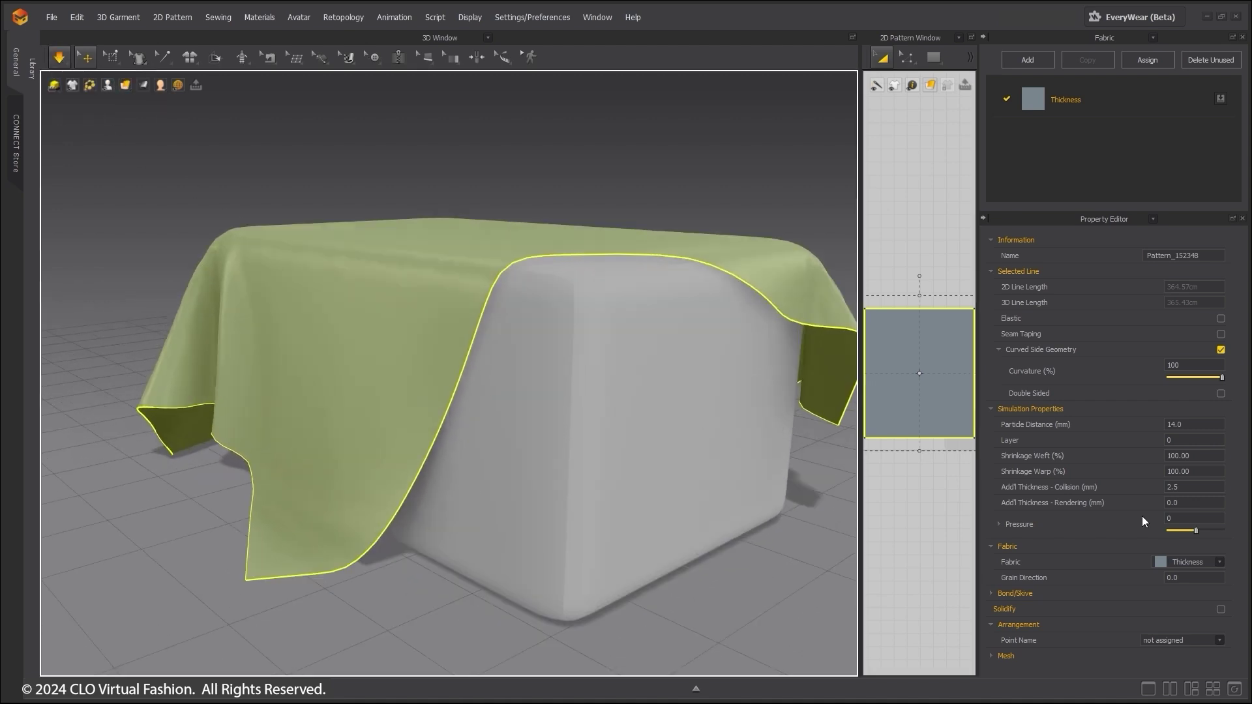
double_click(1183, 488)
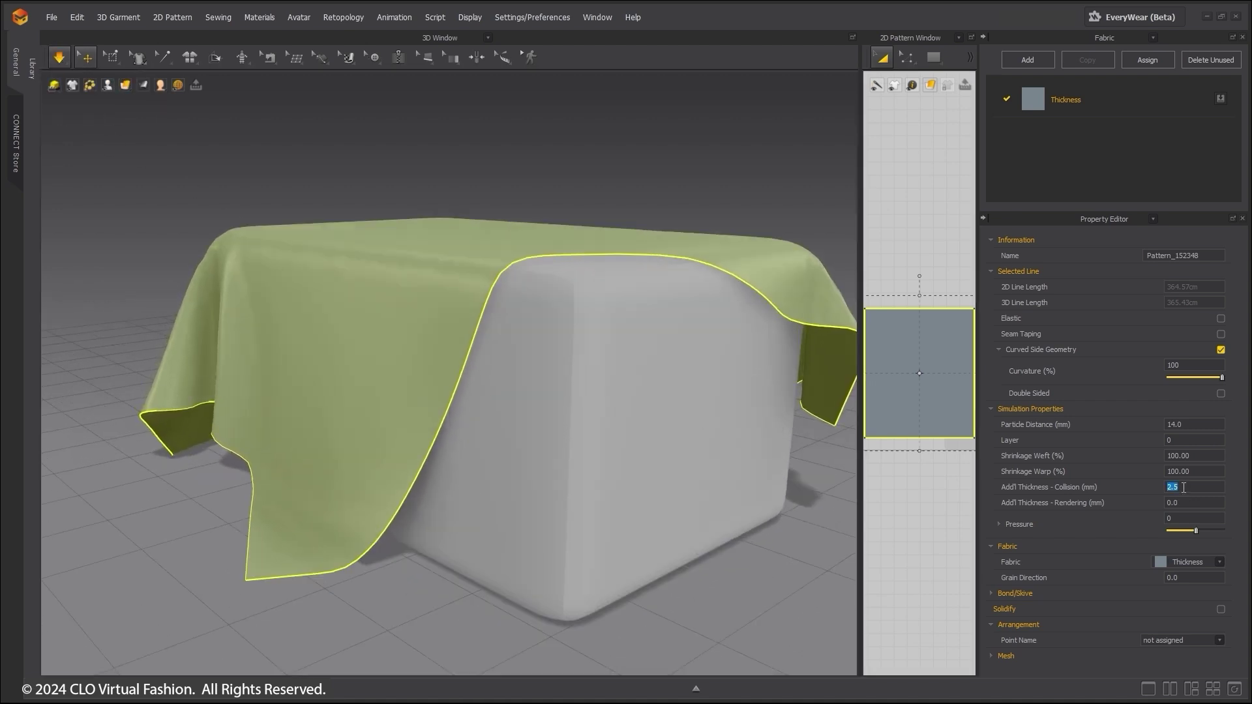
type("15")
key("Return")
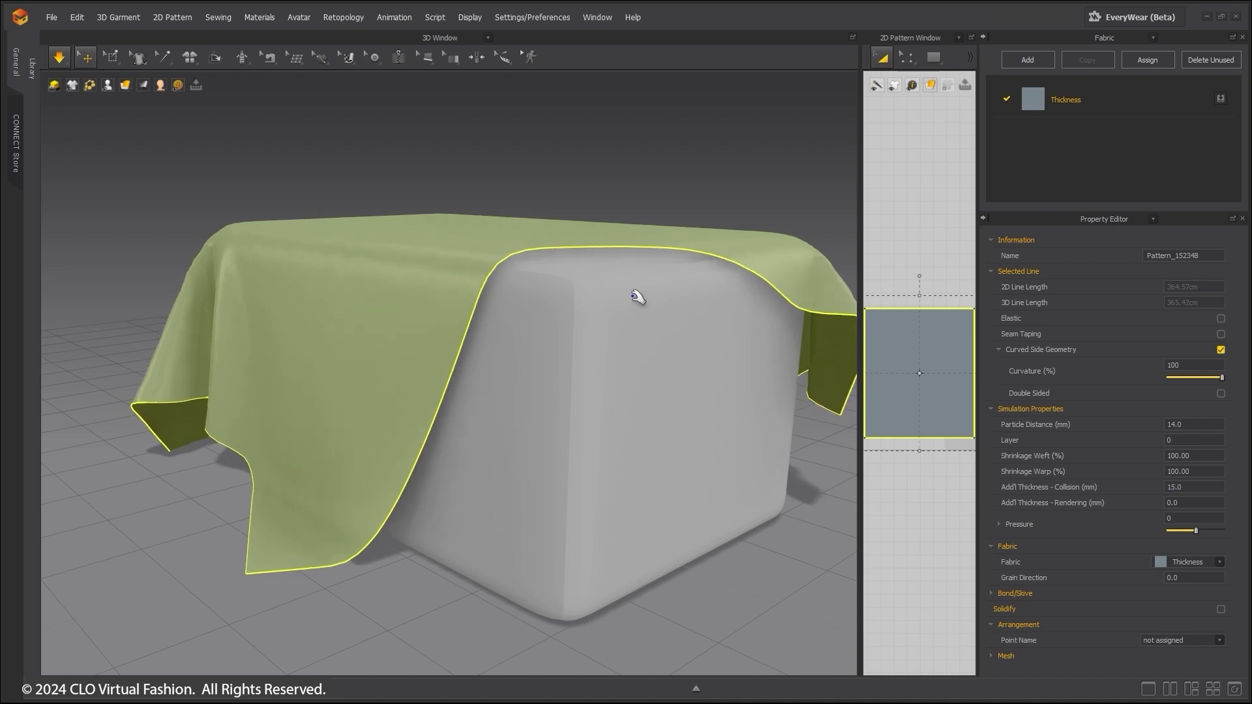
- Change the cloth's surface display and examine the gap between the cloth and the block from several sides
mouse_move(643, 302)
right_mouse_down()
mouse_move(562, 307)
mouse_move(620, 295)
right_mouse_up()
left_click(137, 99)
key("space")
scroll(800, 369, "up", 3)
right_click_drag(431, 186, 422, 229)
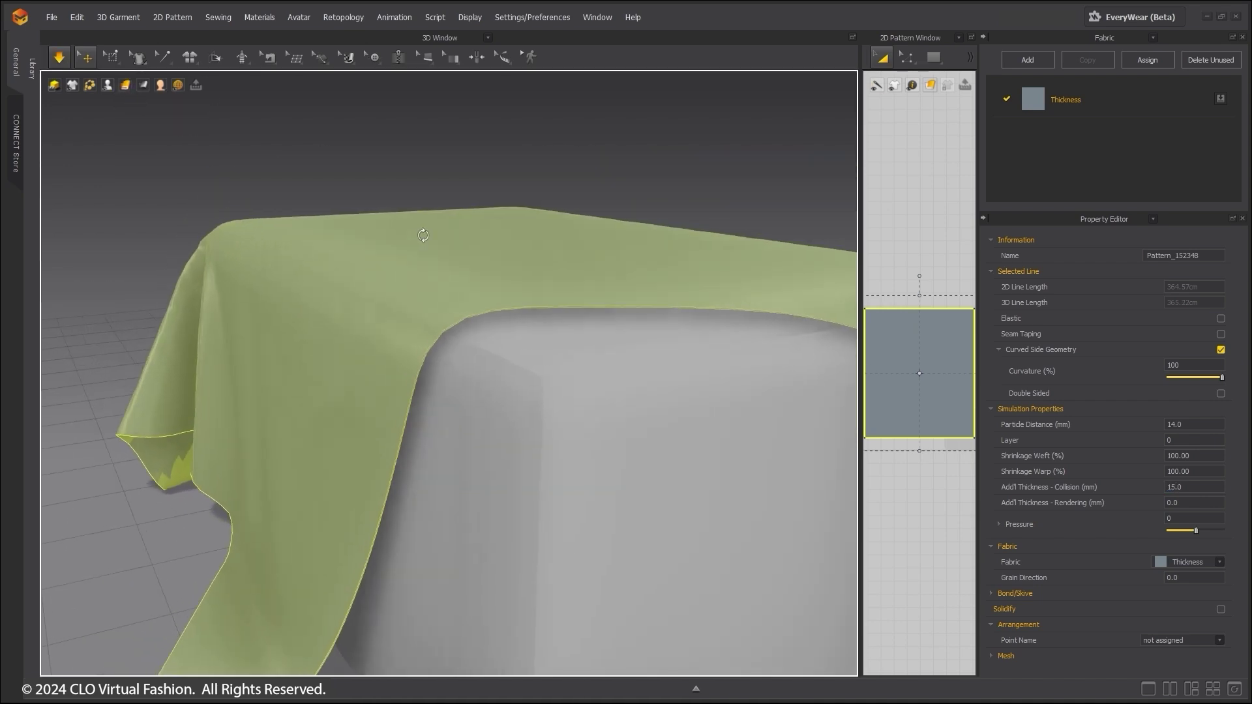
scroll(424, 241, "up", 2)
scroll(424, 242, "down", 2)
scroll(424, 241, "down", 3)
right_click_drag(496, 294, 471, 323)
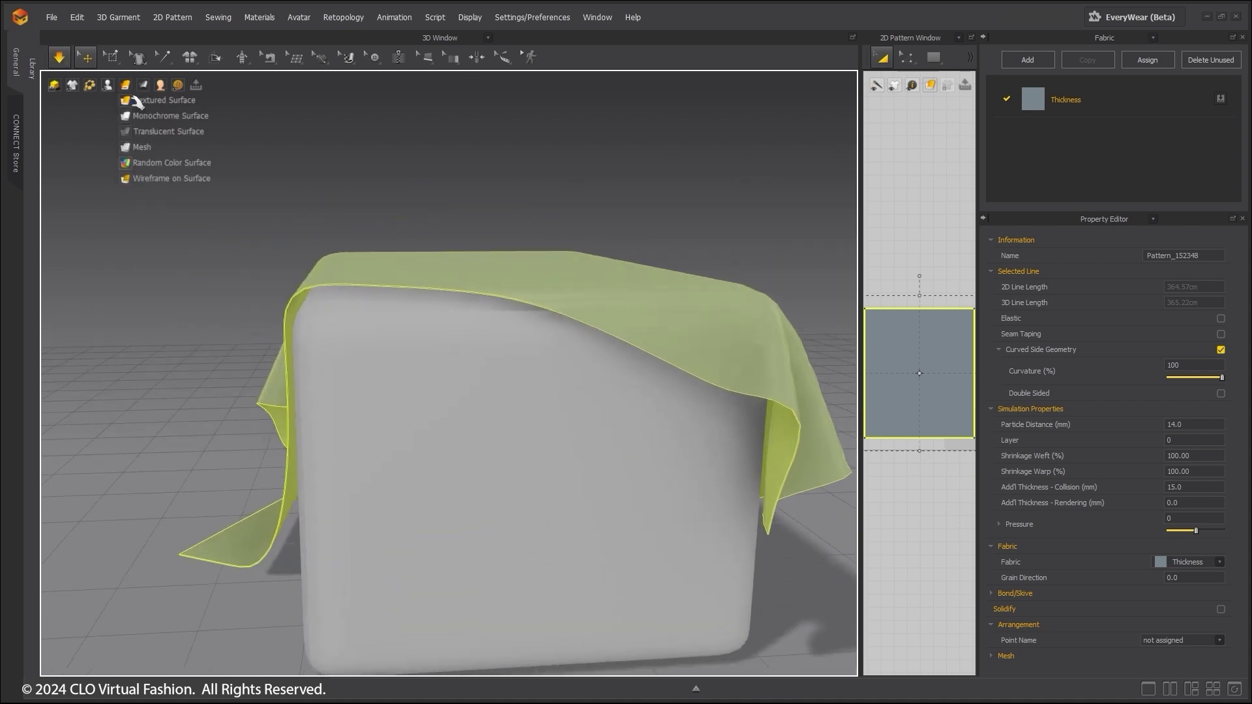
- Set the cloth's display to Textured Surface and look over the whole drape
left_click(135, 100)
right_click_drag(189, 245, 258, 267)
scroll(259, 267, "down", 2)
scroll(259, 267, "down", 1)
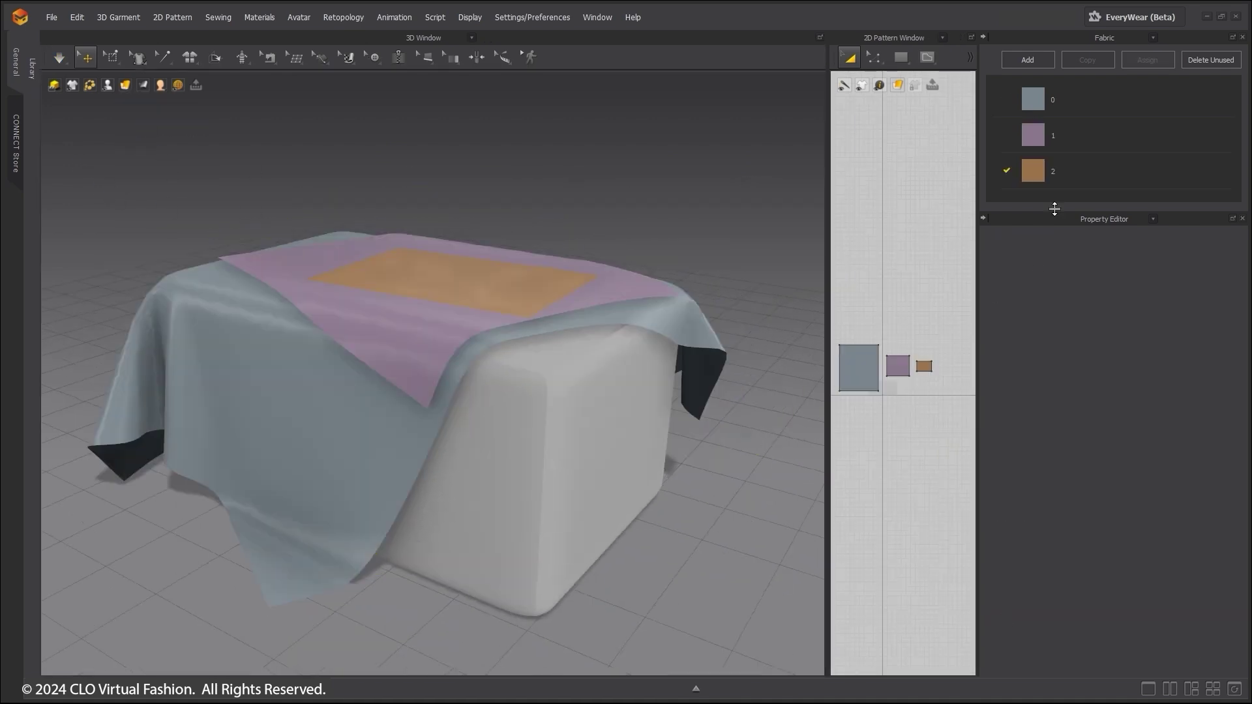
- Change the Layer value of the purple pattern in the middle of the stack
left_click(860, 369)
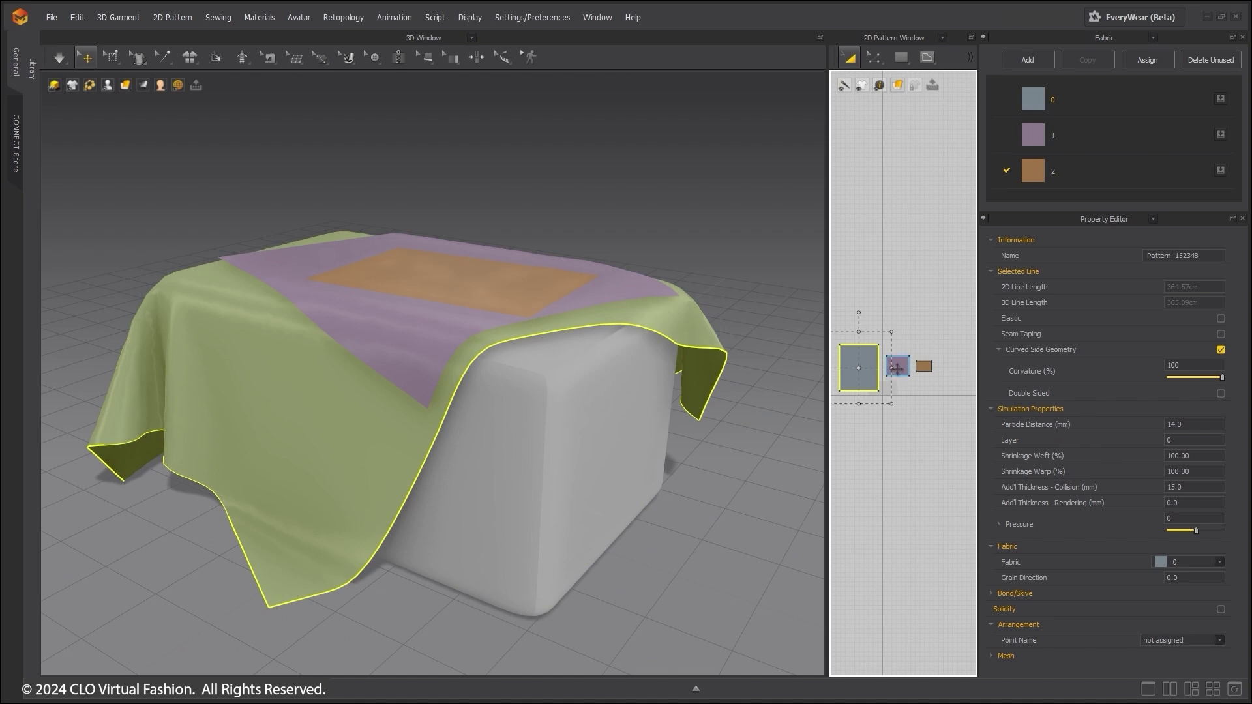
left_click(897, 367)
double_click(1177, 441)
- Set the Layer of the small orange pattern to 2 and simulate the stacked cloths
left_click(923, 366)
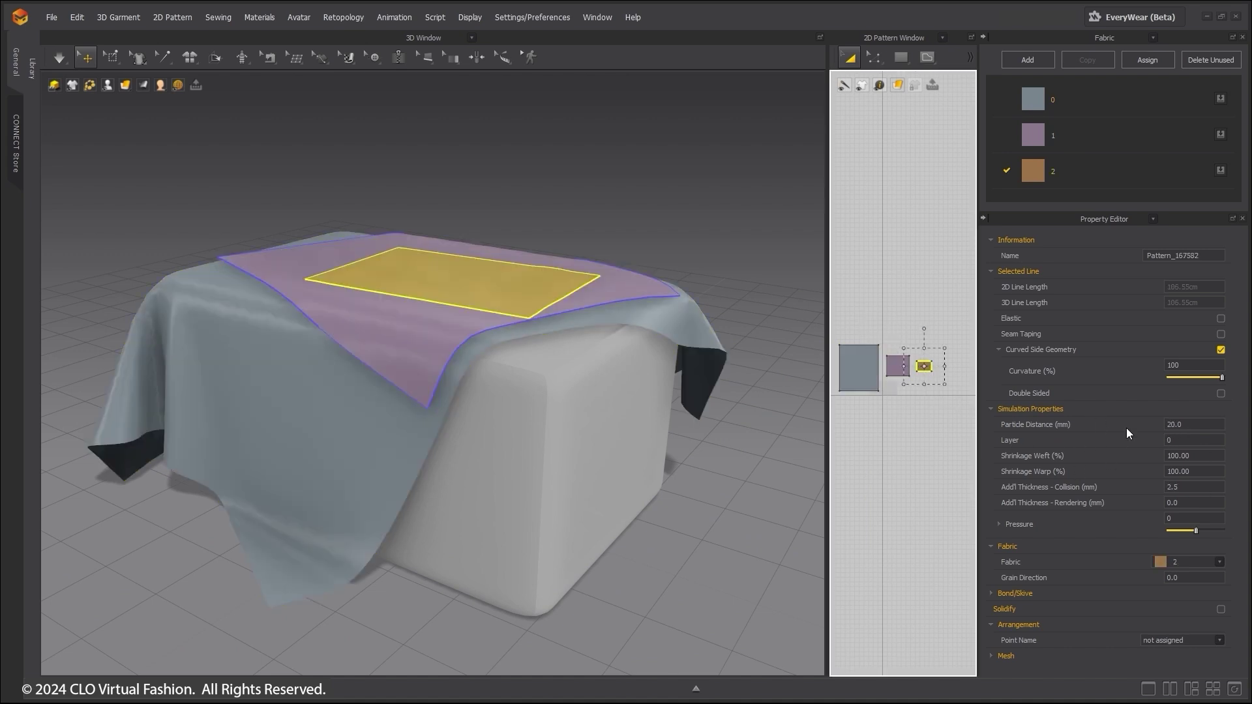
double_click(1176, 439)
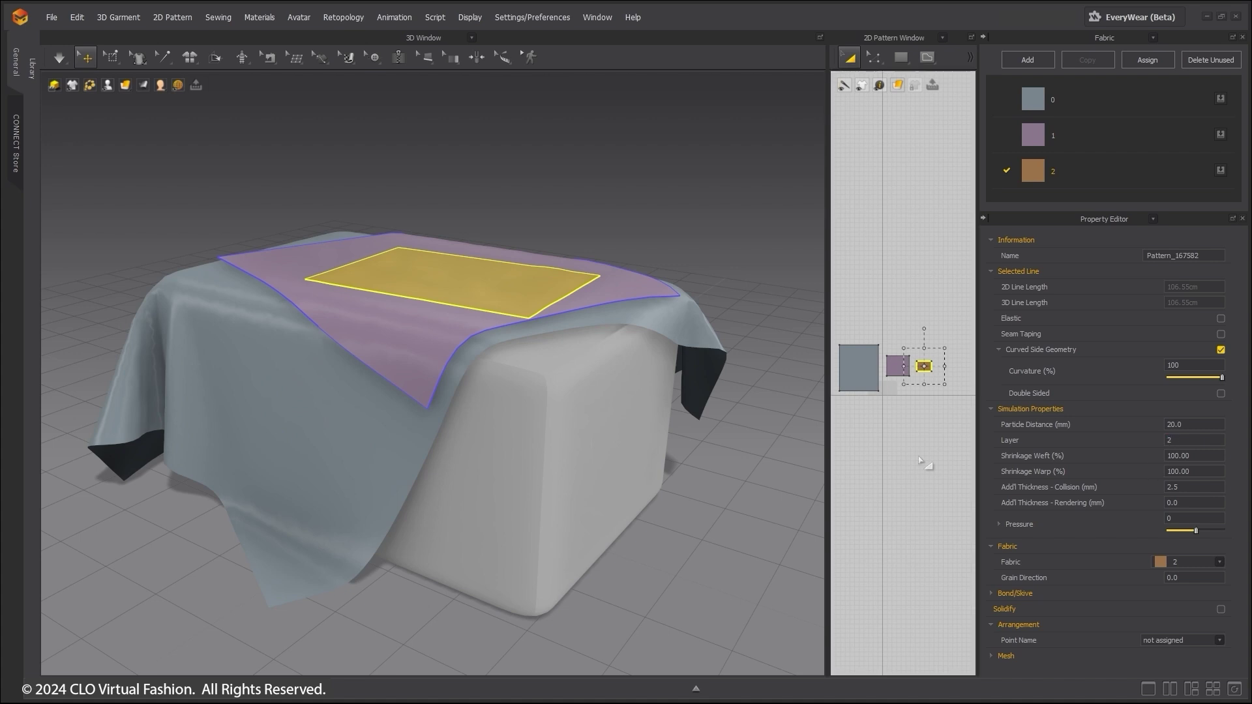
right_click_drag(758, 455, 718, 443)
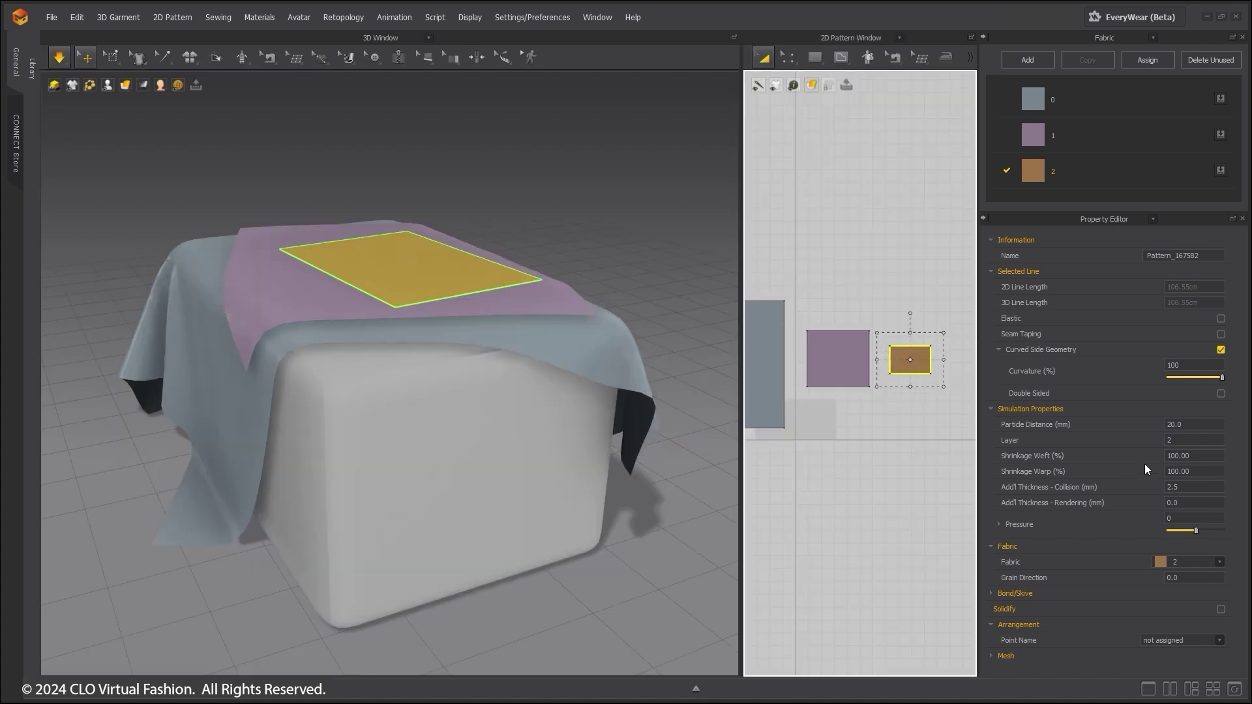
- Set the orange pattern's Layer back to 0 and select fabric 0
double_click(1196, 439)
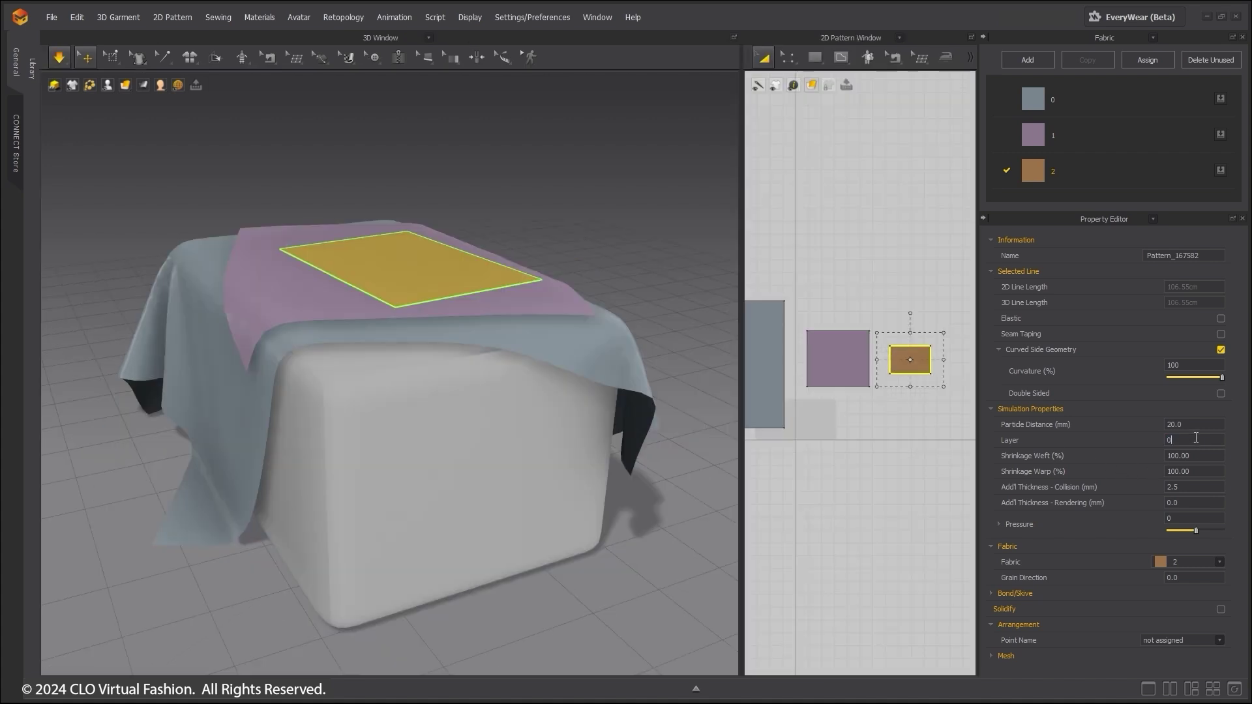
left_click(1111, 100)
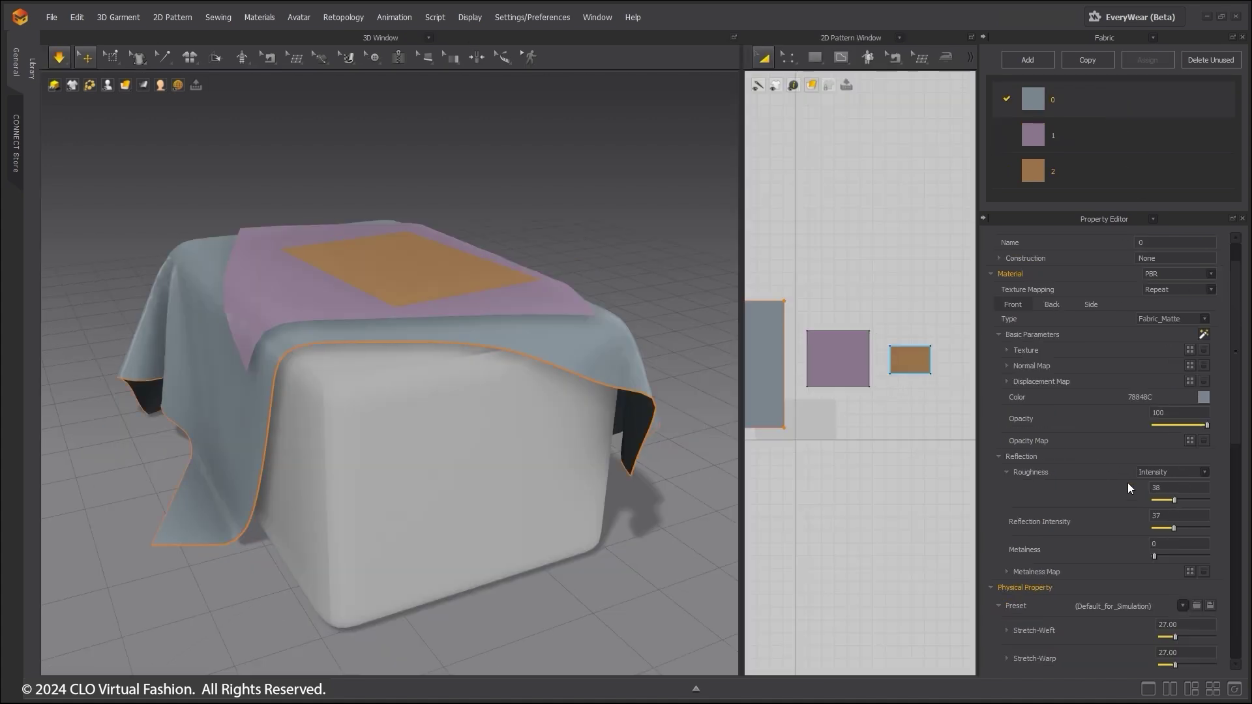
- Set the Layer of the large blue pattern to 2 while simulating and look over the covered stack
left_click(759, 378)
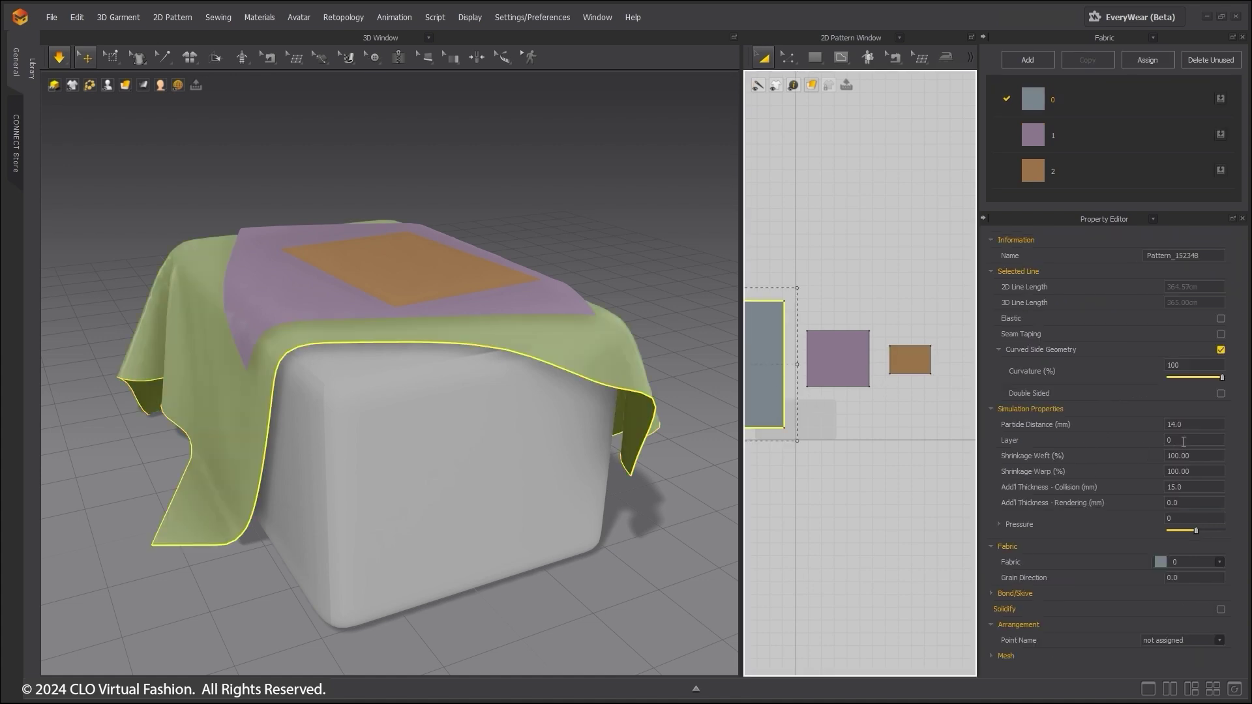
type("2")
middle_click_drag(619, 588, 632, 591)
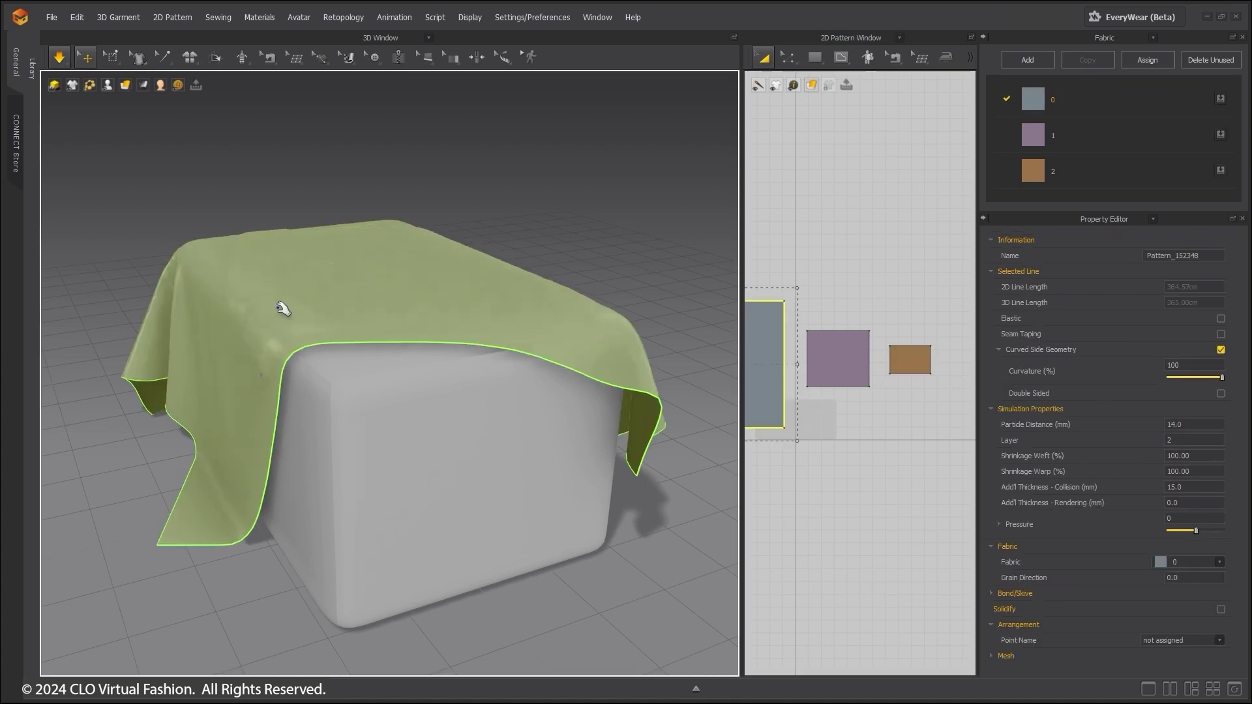
mouse_move(413, 457)
right_mouse_down()
mouse_move(380, 375)
mouse_move(421, 443)
right_mouse_up()
scroll(380, 375, "up", 3)
scroll(389, 384, "down", 3)
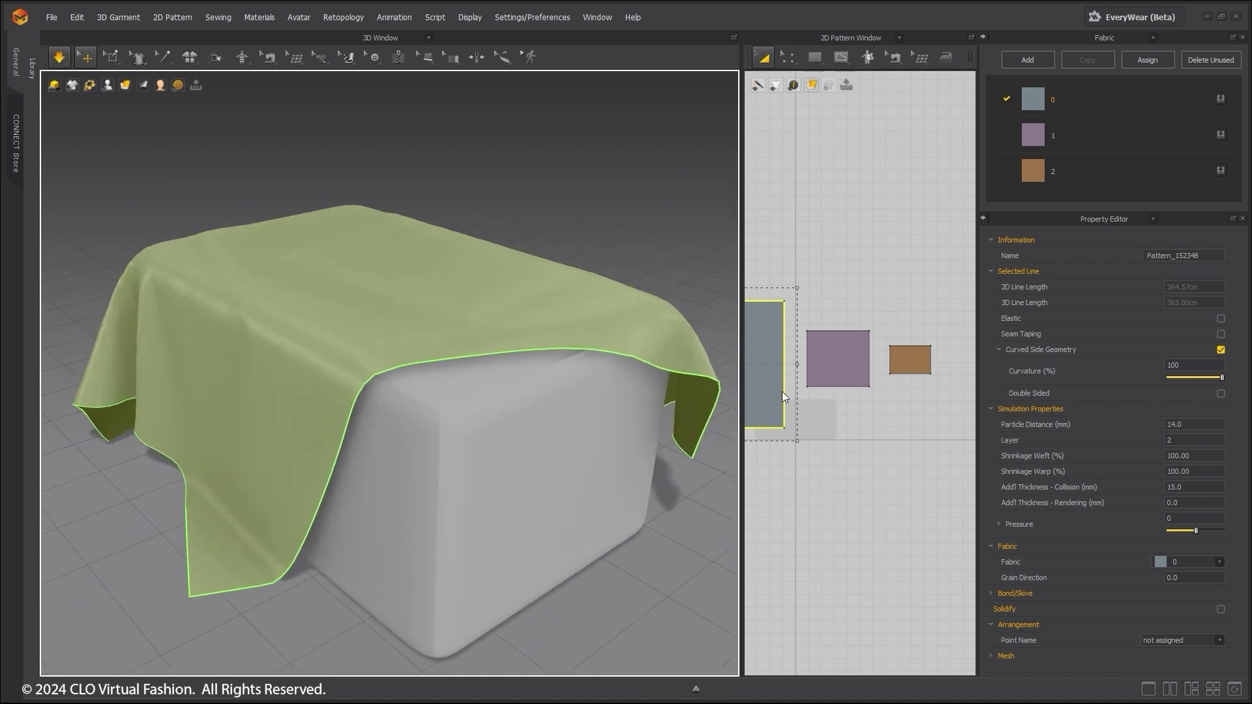
- Set the Layer of the small orange pattern to 3 and stop the simulation
left_click(910, 360)
double_click(1189, 442)
type("3")
key("Return")
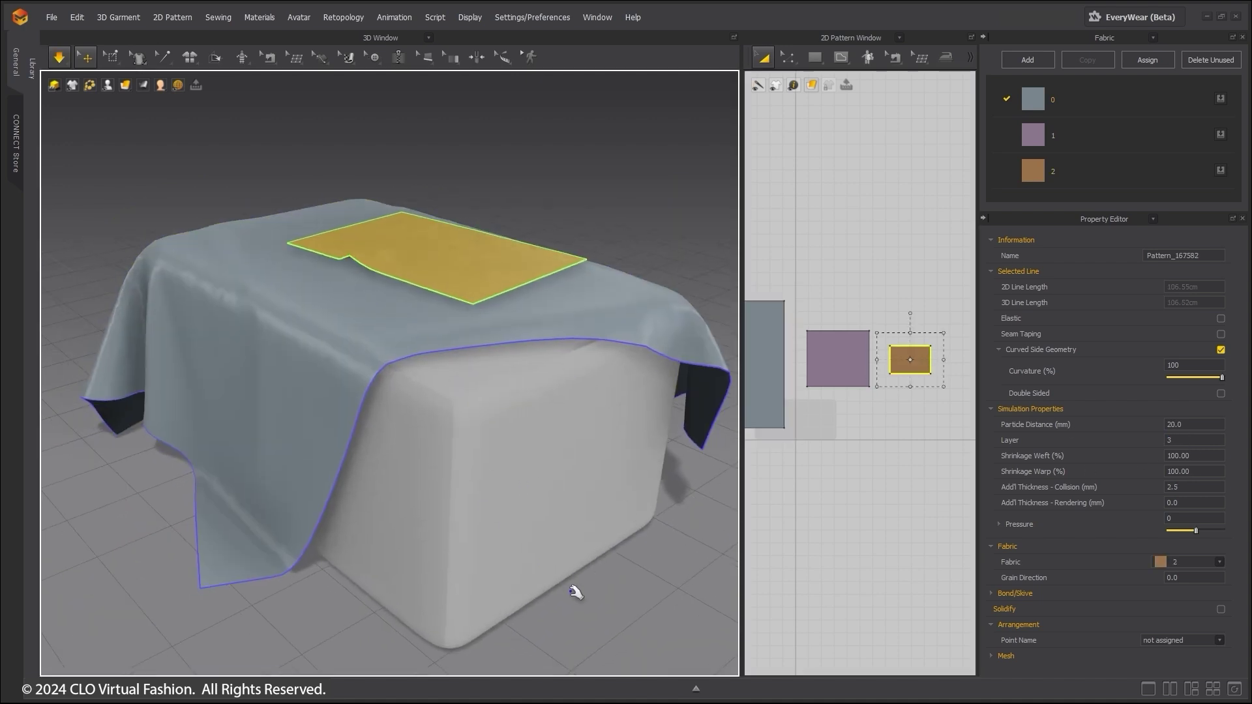
key("space")
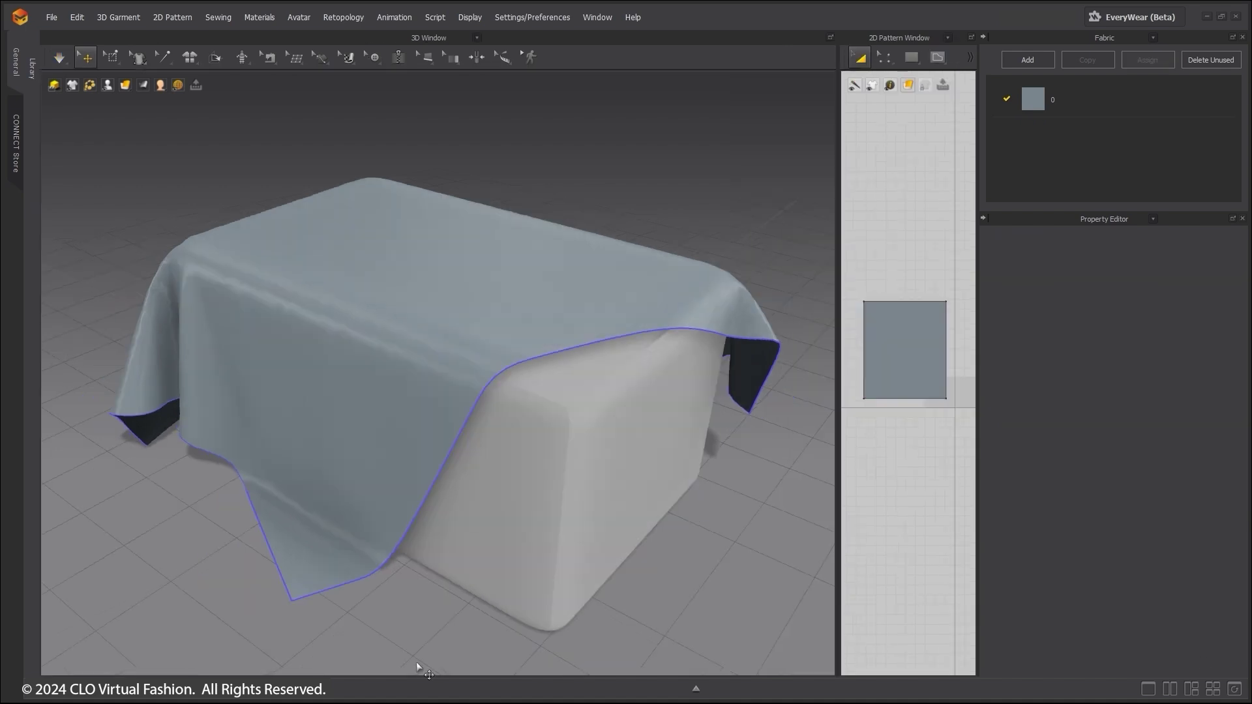
- Set the single blue cloth's Shrinkage Weft and Shrinkage Warp to 90% each, with Normal (Default) simulation running
left_click(897, 346)
right_click_drag(704, 366, 643, 372)
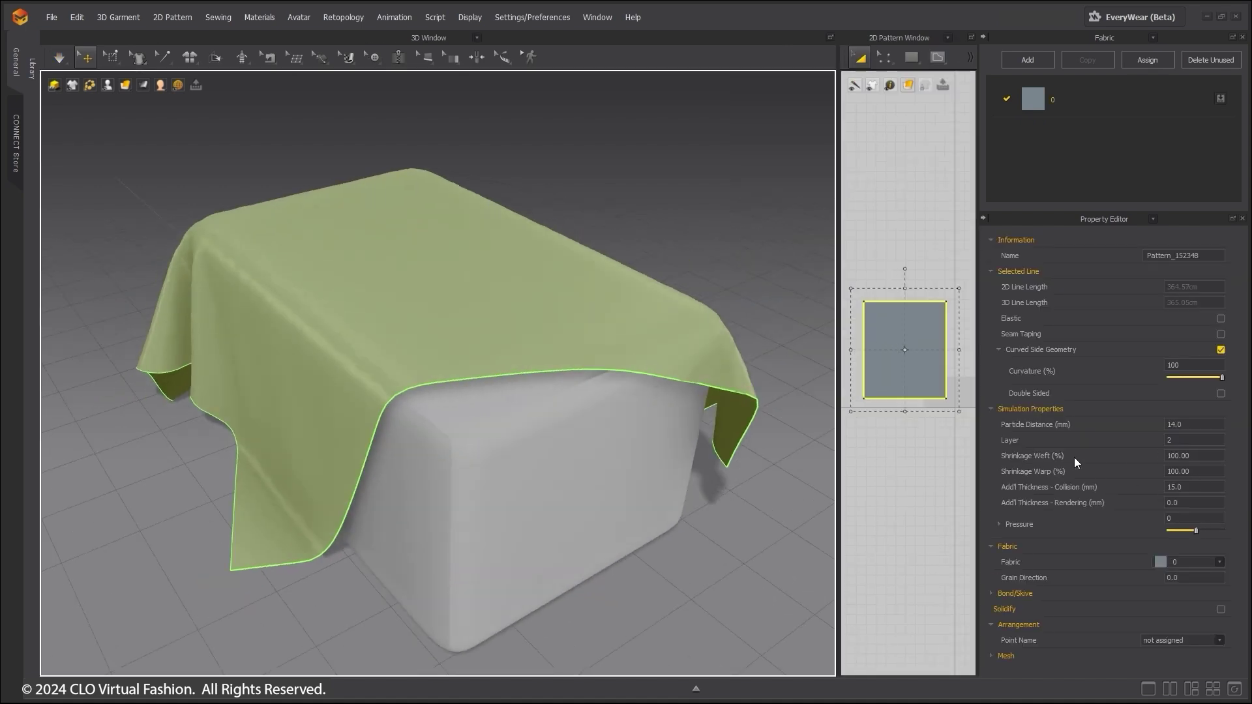
double_click(1191, 455)
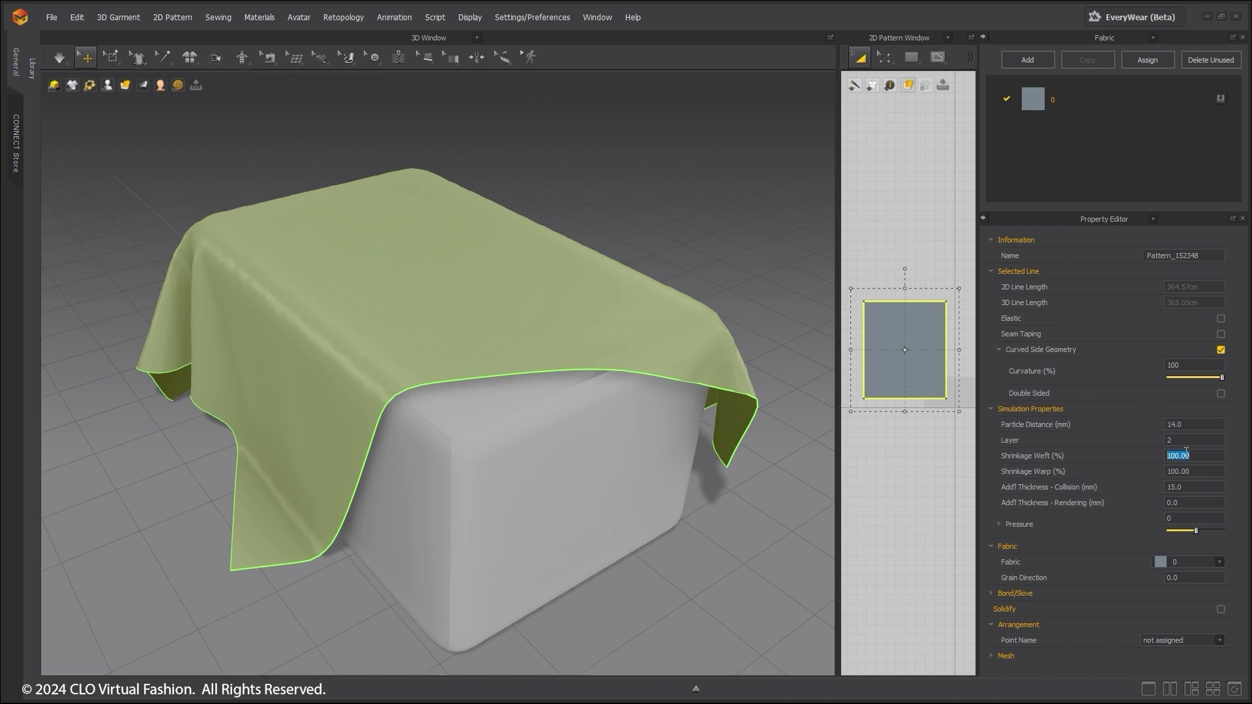
type("90")
left_click(59, 58)
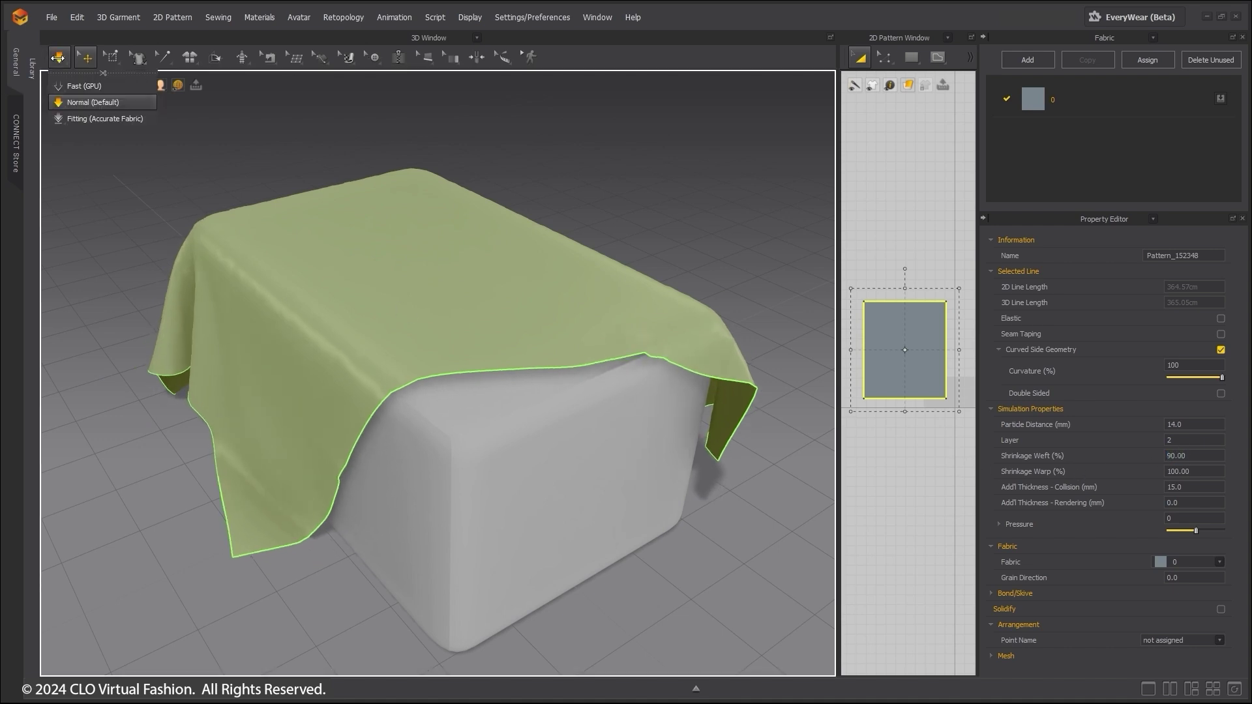
double_click(1191, 471)
type("90")
- Set the cloth's Shrinkage Weft to 60% and look over the shrunken drape from another angle
double_click(1190, 456)
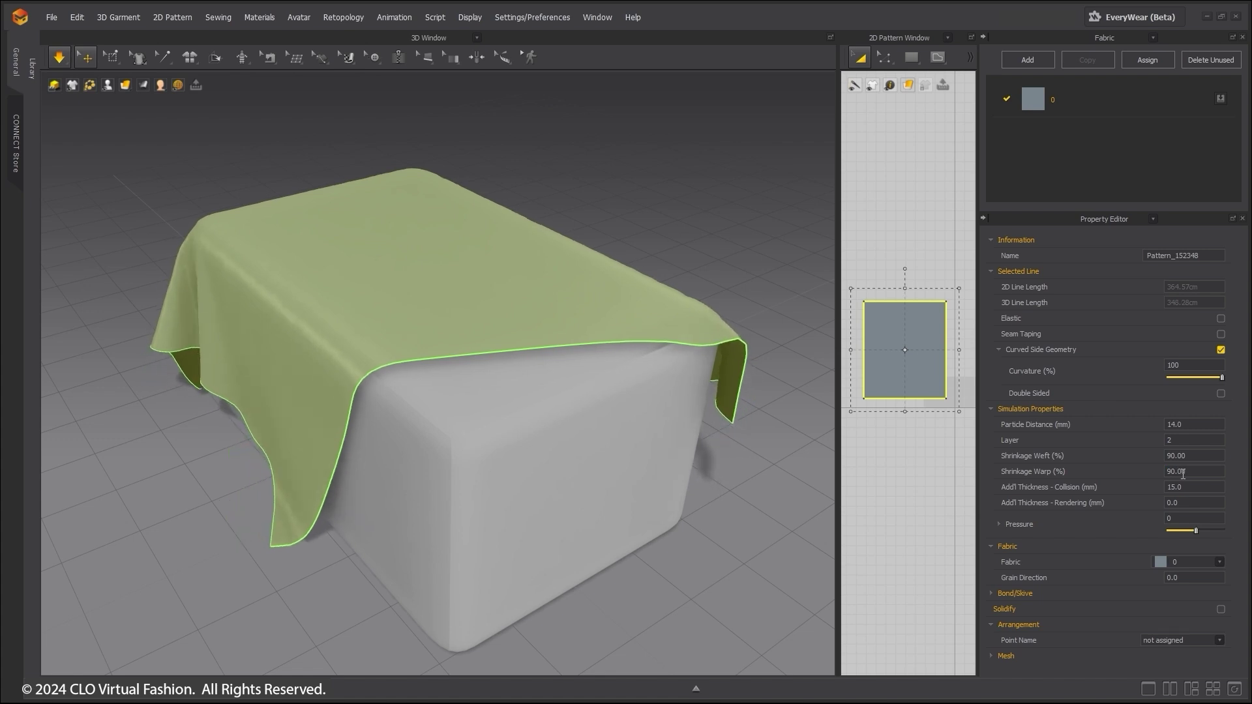
type("60")
double_click(1192, 470)
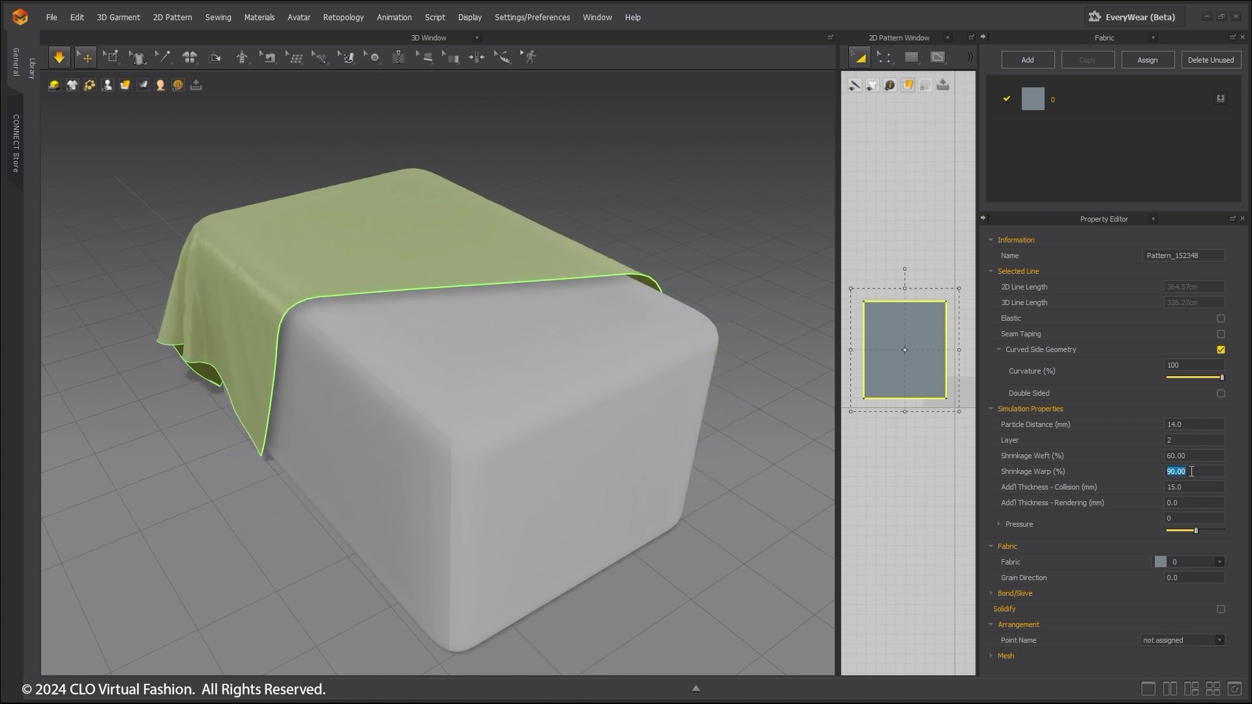
right_click_drag(353, 446, 483, 460)
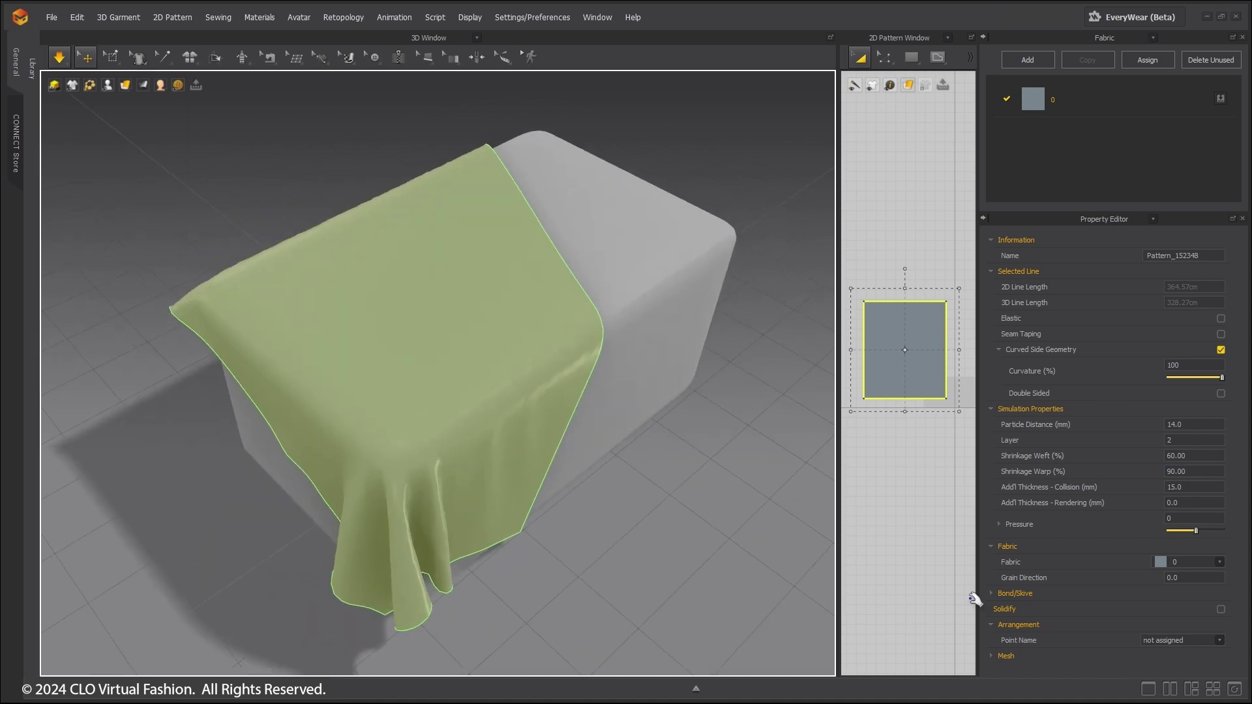
left_click(56, 60)
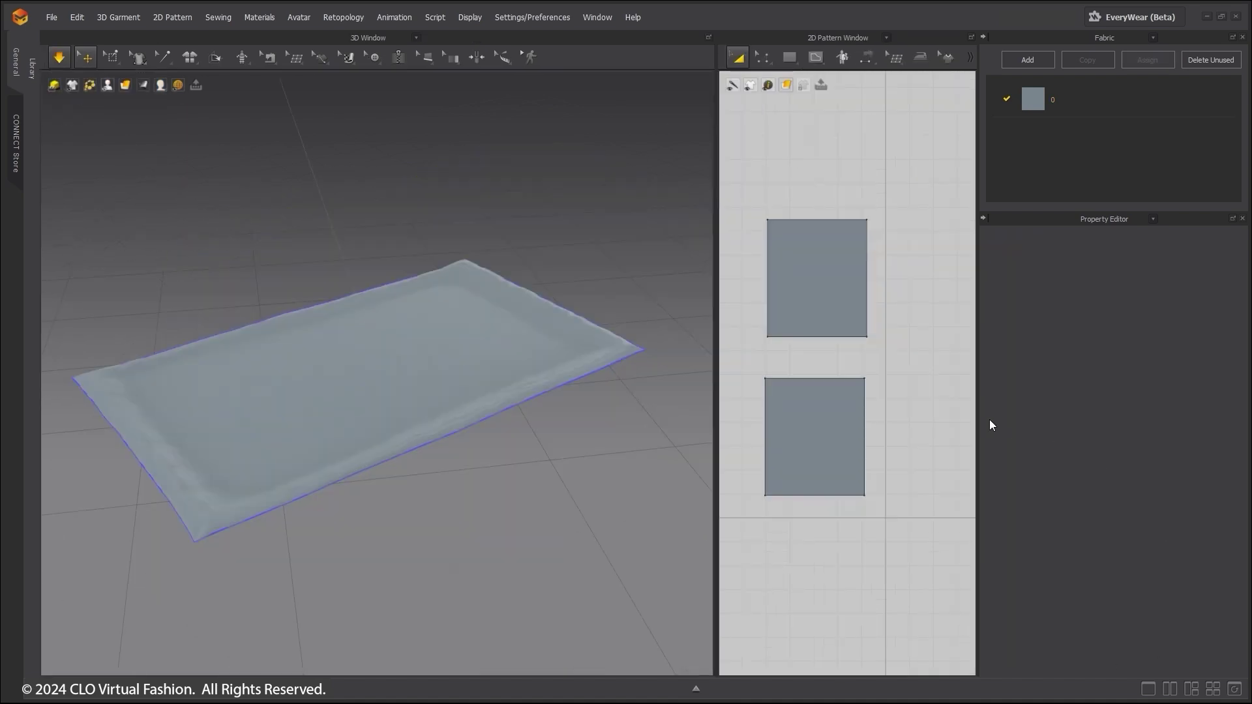
- Select both cushion patterns and set their Pressure to 10 to inflate them
left_click(844, 307)
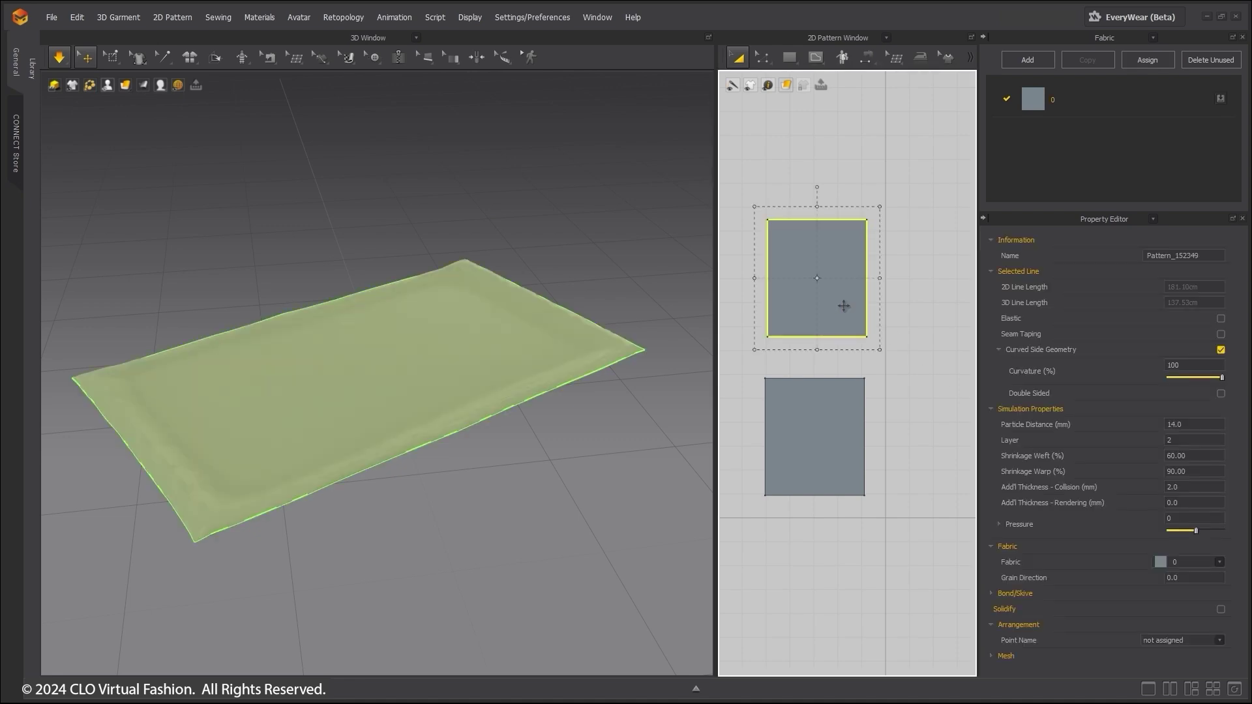
left_click(826, 420, "shift")
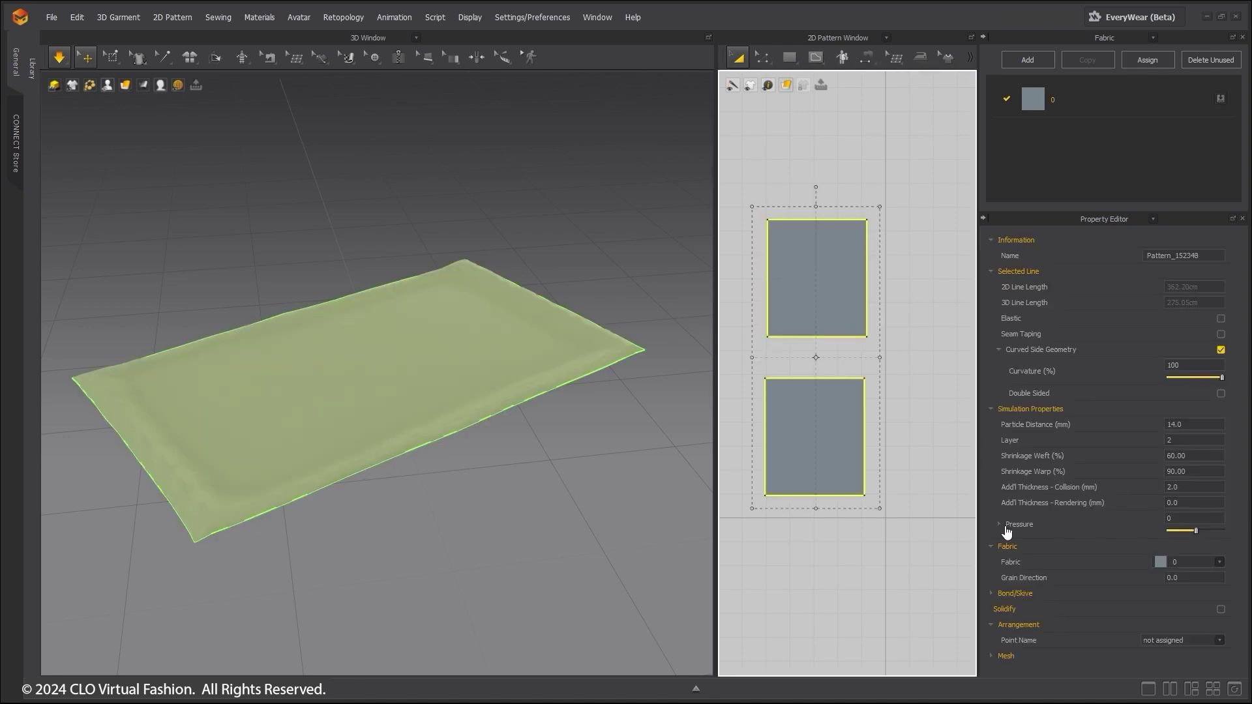
left_click_drag(1196, 533, 1198, 532)
right_click_drag(635, 434, 707, 427)
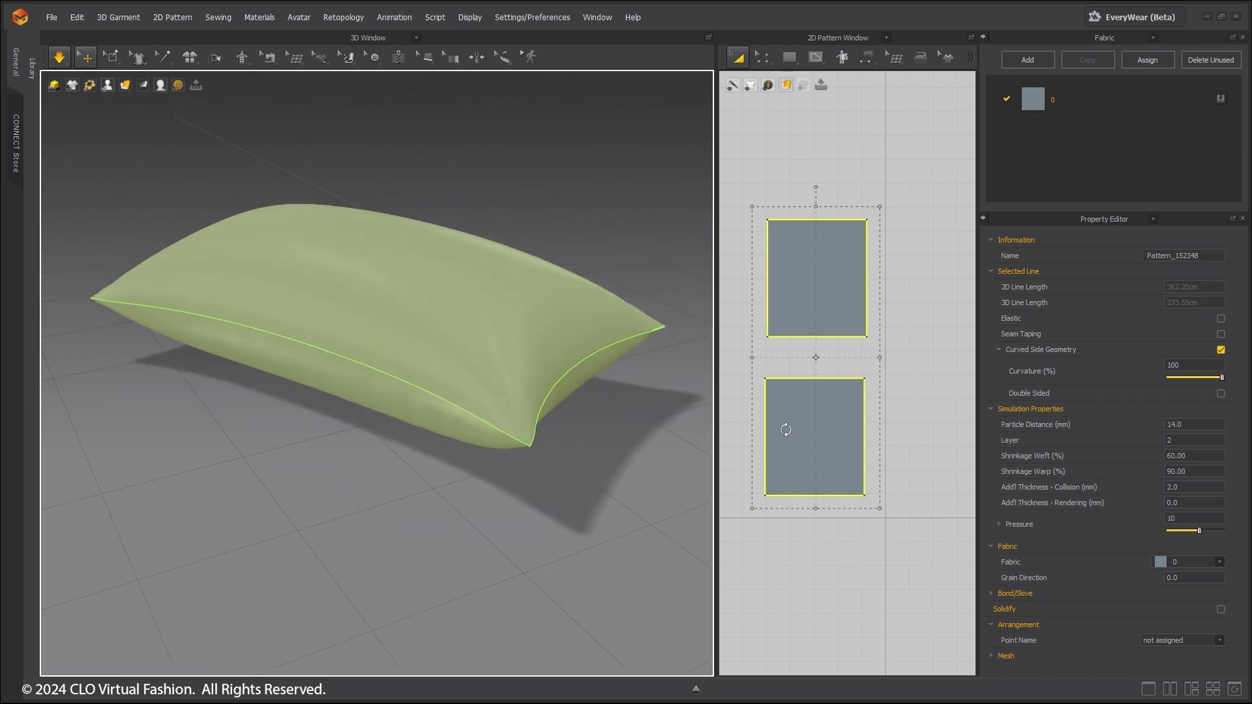
- Set the Pressure of both cushion patterns to -46 and stop the simulation
left_click_drag(1200, 530, 1176, 534)
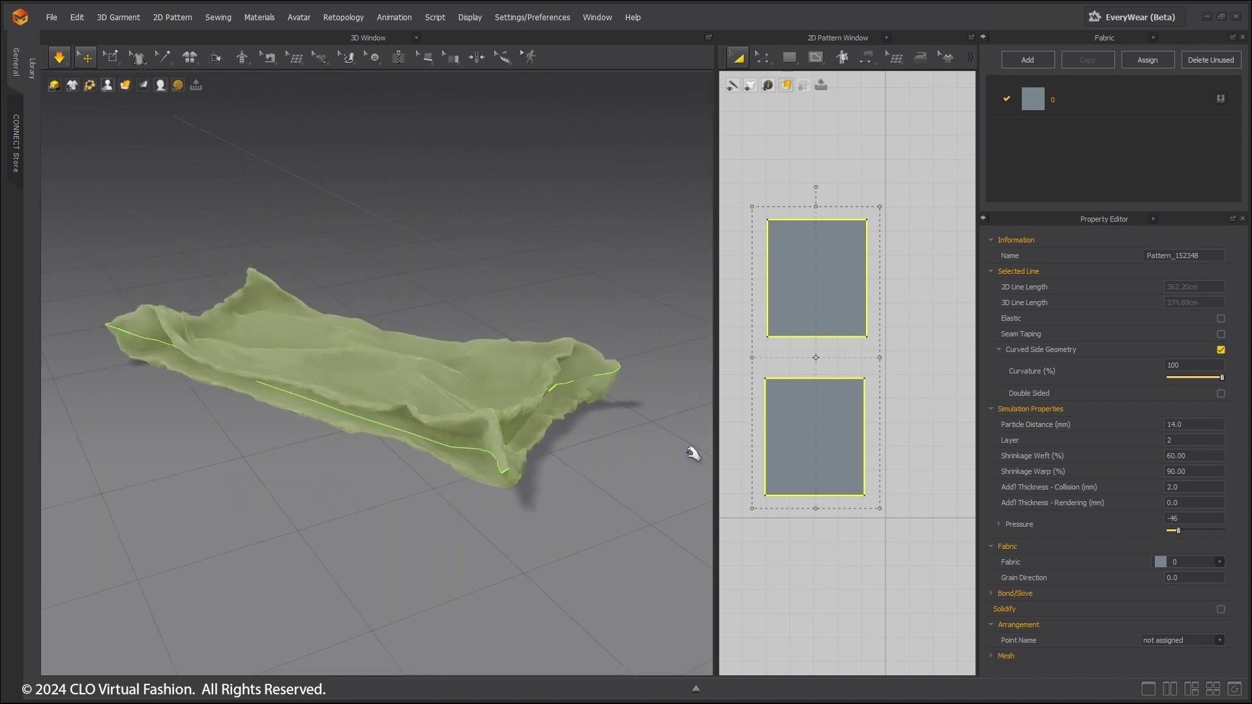
key("space")
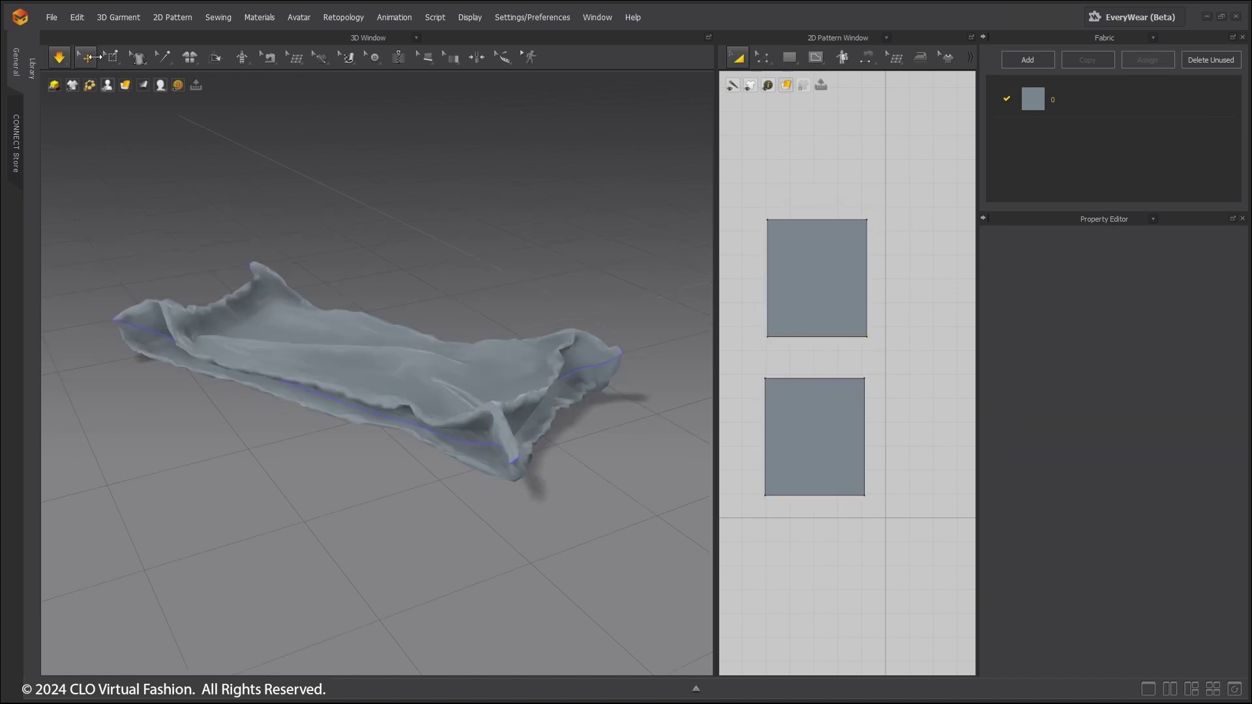
left_click(60, 58)
left_click(92, 102)
- Export the deflated cushion as USD with all patterns and garment simulation data included, keeping the existing export options
left_click(51, 18)
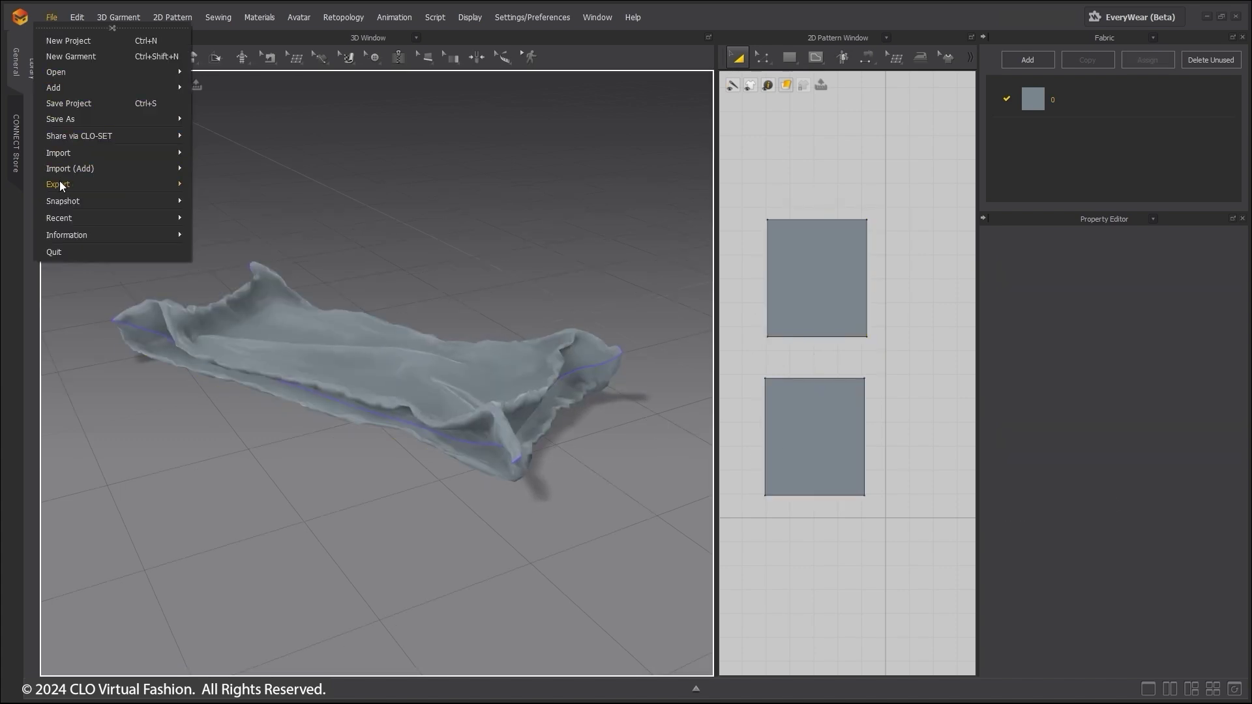
mouse_move(60, 184)
left_click(206, 273)
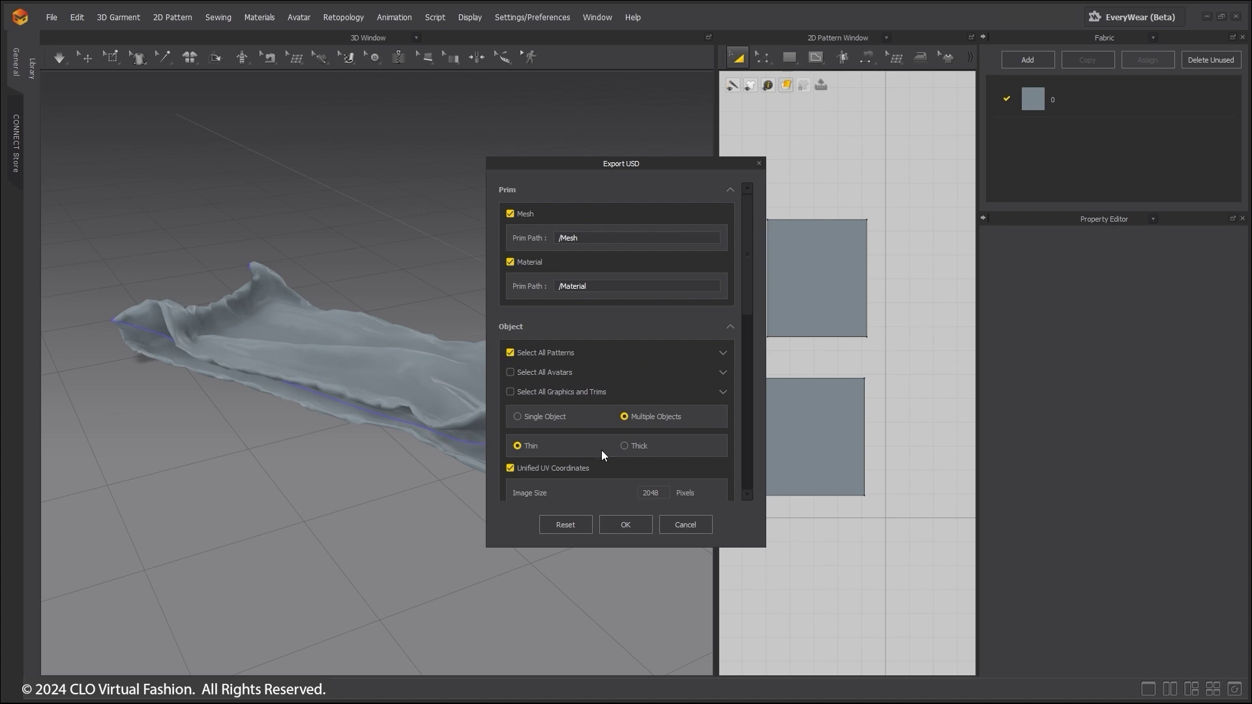
scroll(601, 450, "down", 5)
scroll(600, 450, "down", 2)
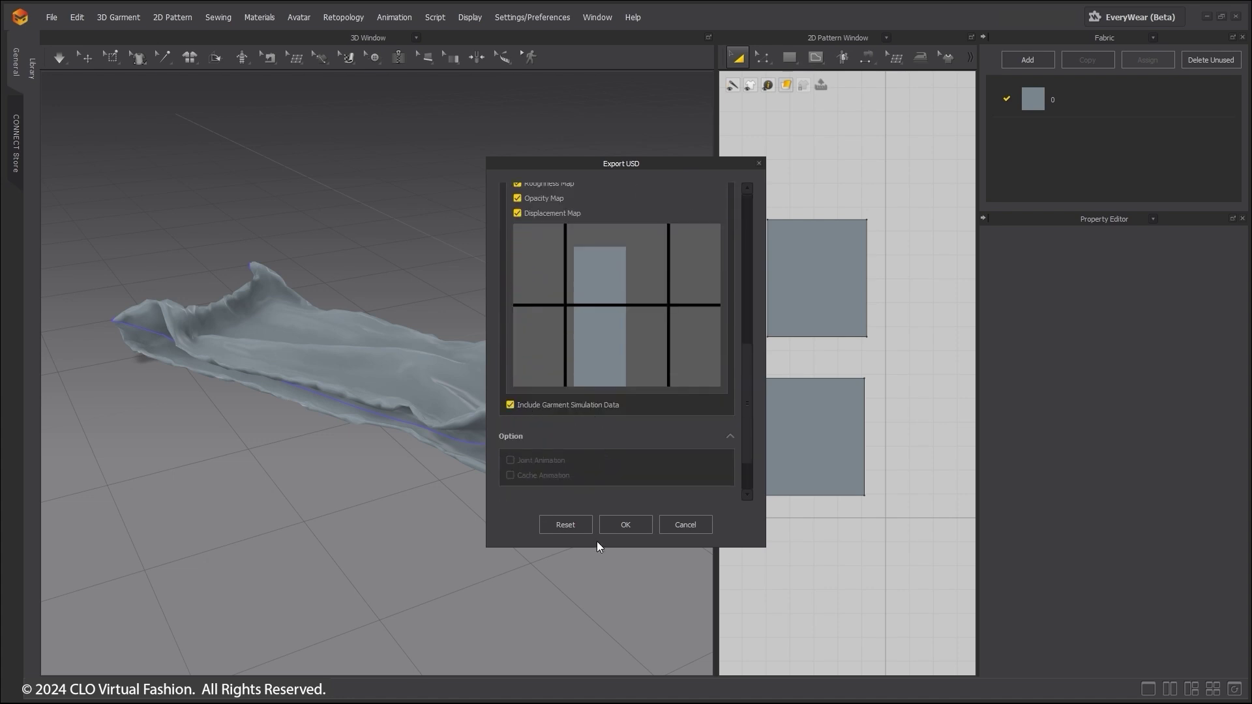
left_click(637, 526)
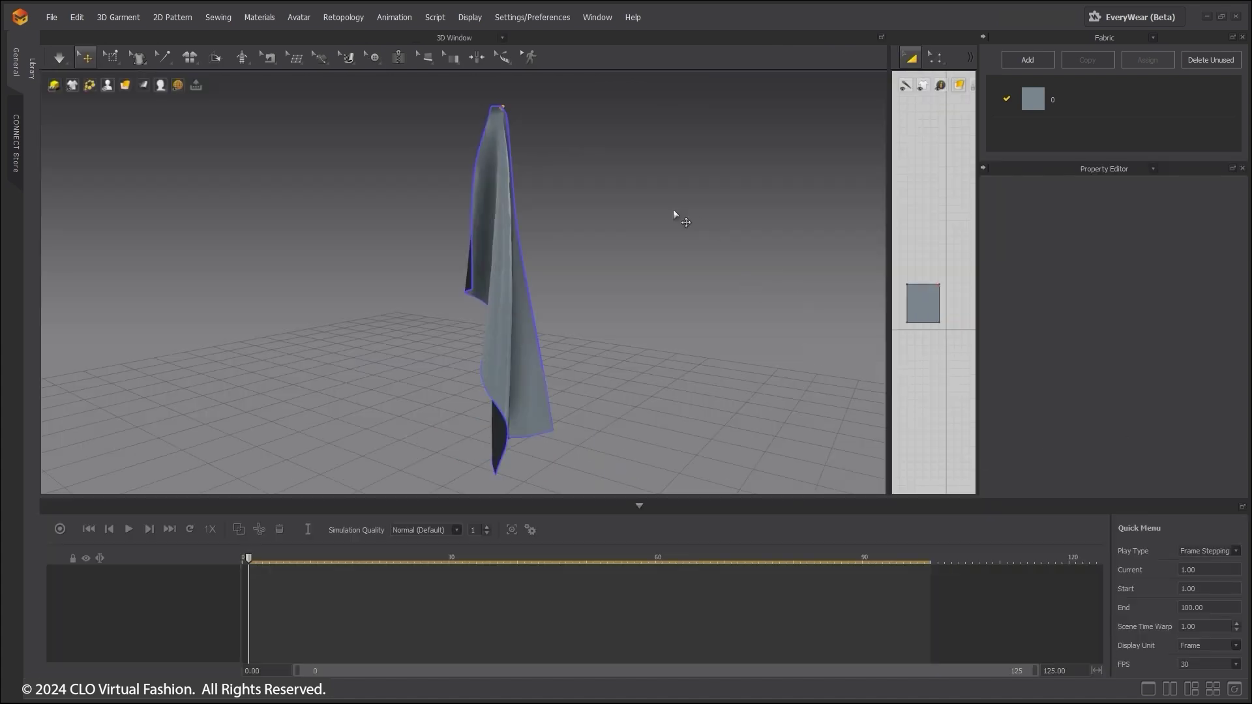
- Record the hanging cloth's fall over frames 1 to 100 and move the playhead to frame 54
middle_click_drag(649, 194, 639, 194)
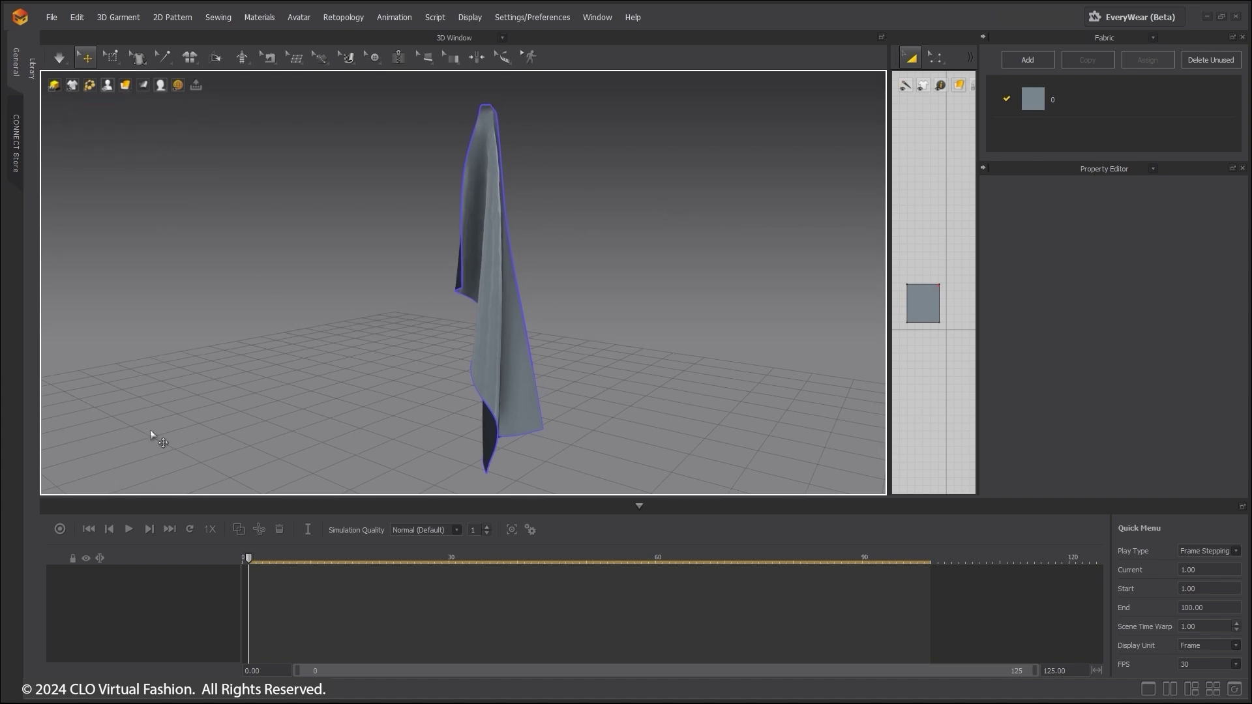
left_click(60, 530)
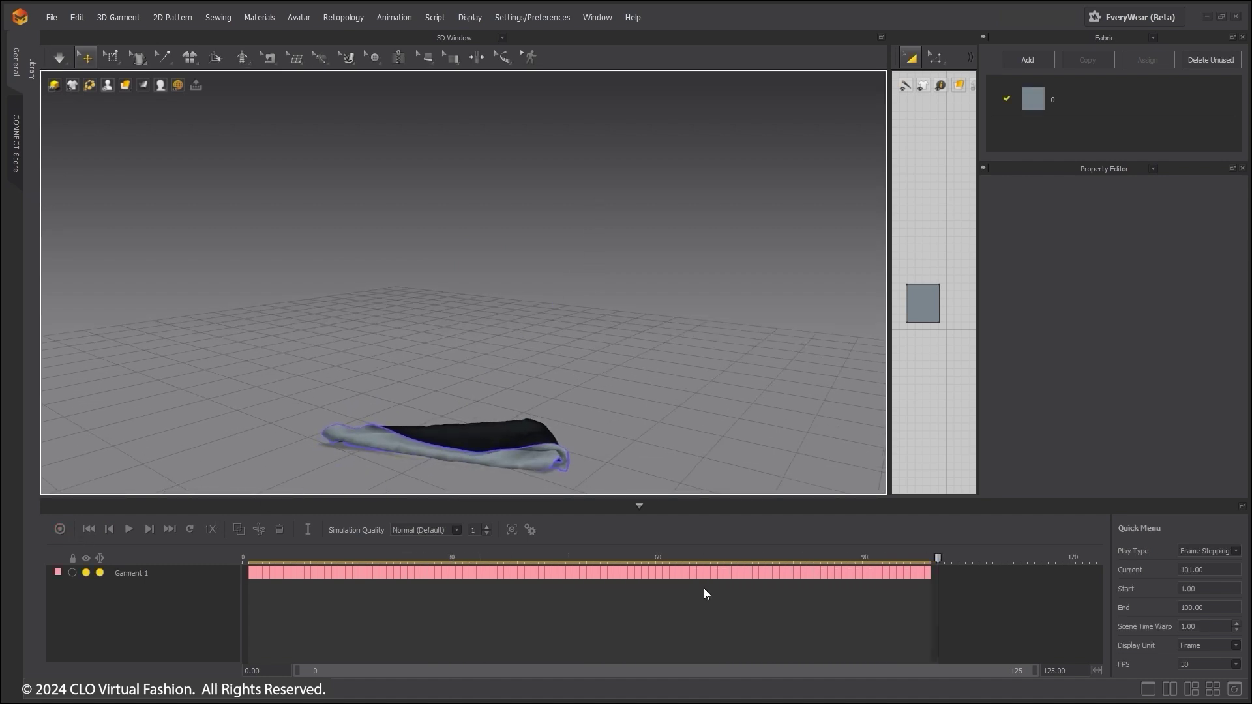
left_click_drag(941, 557, 614, 558)
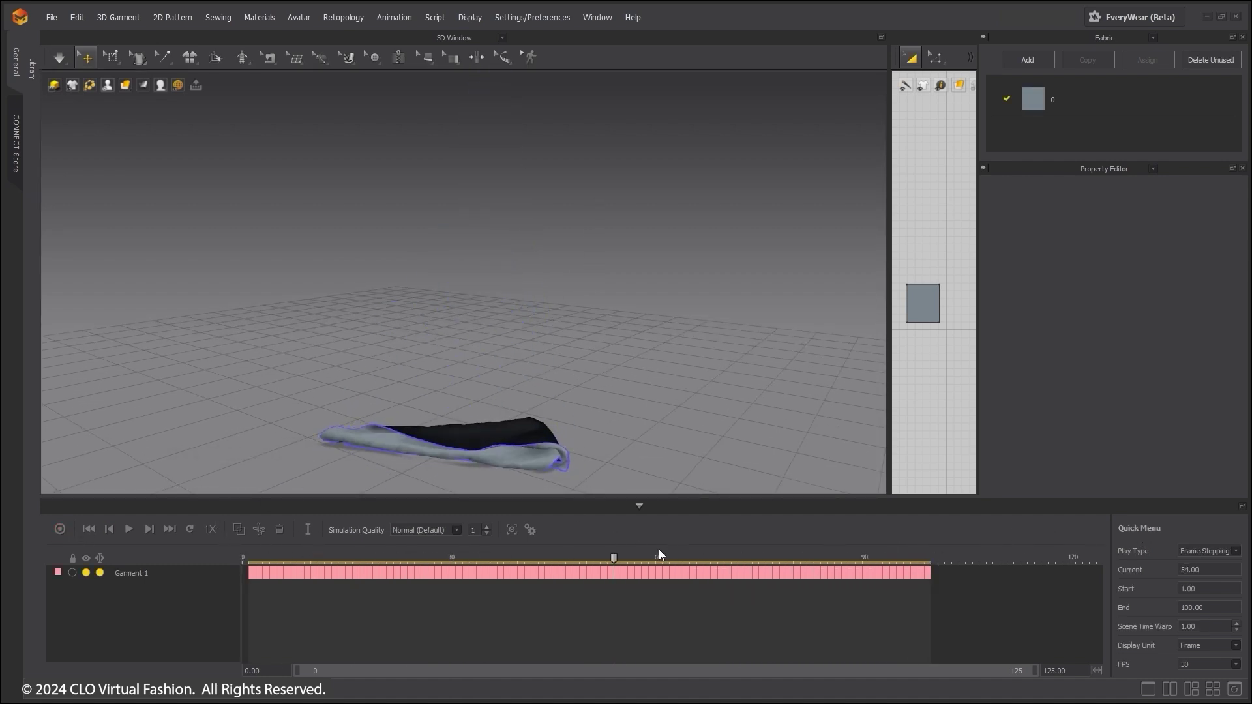
- Open the scene's Simulation Properties for editing
right_click(677, 300)
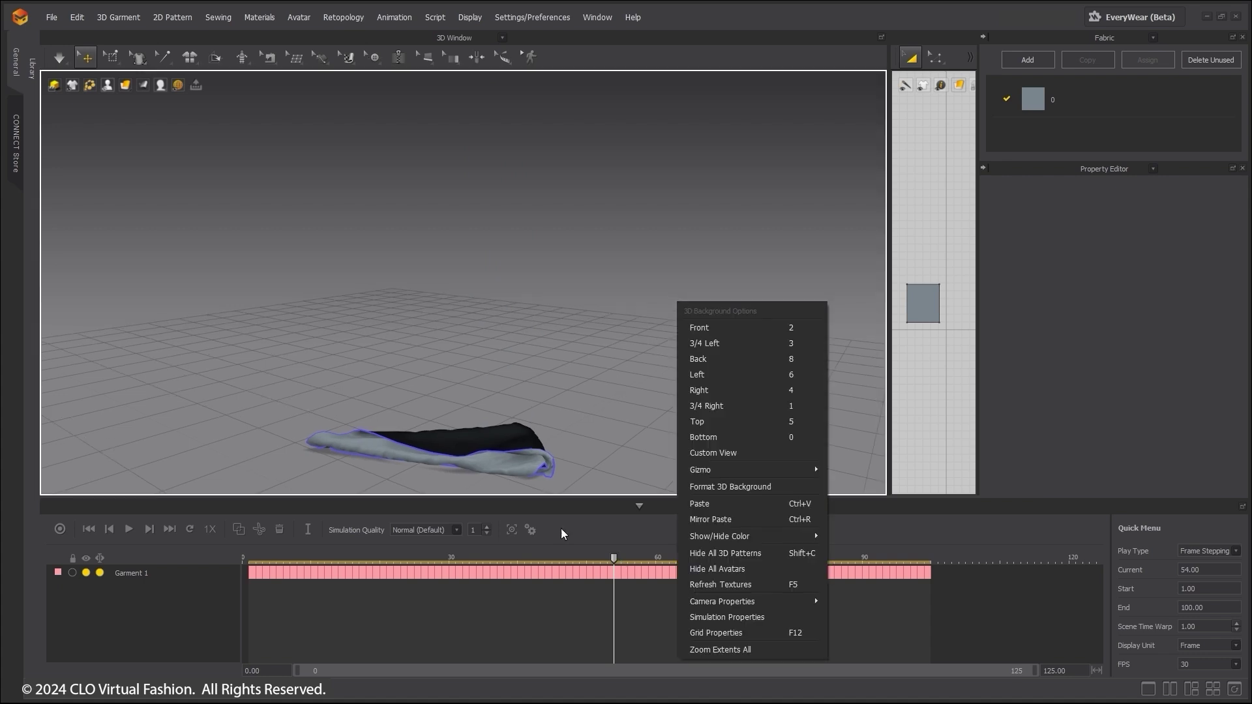
left_click(716, 618)
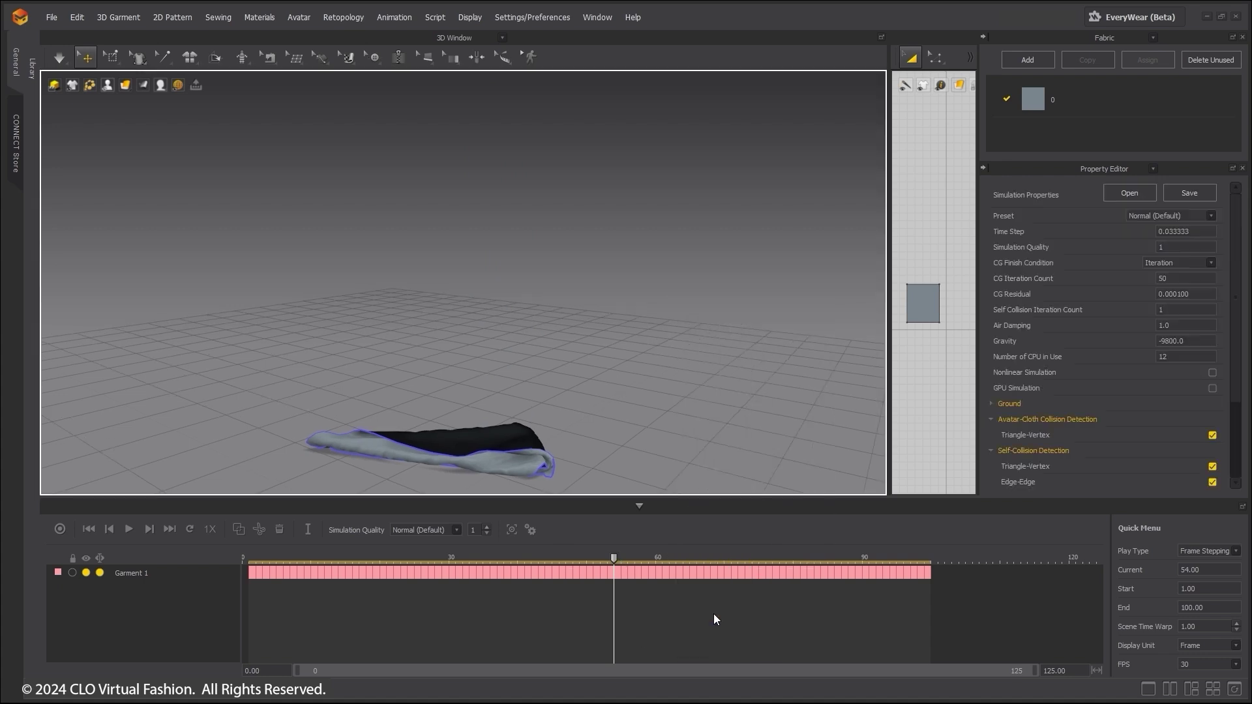